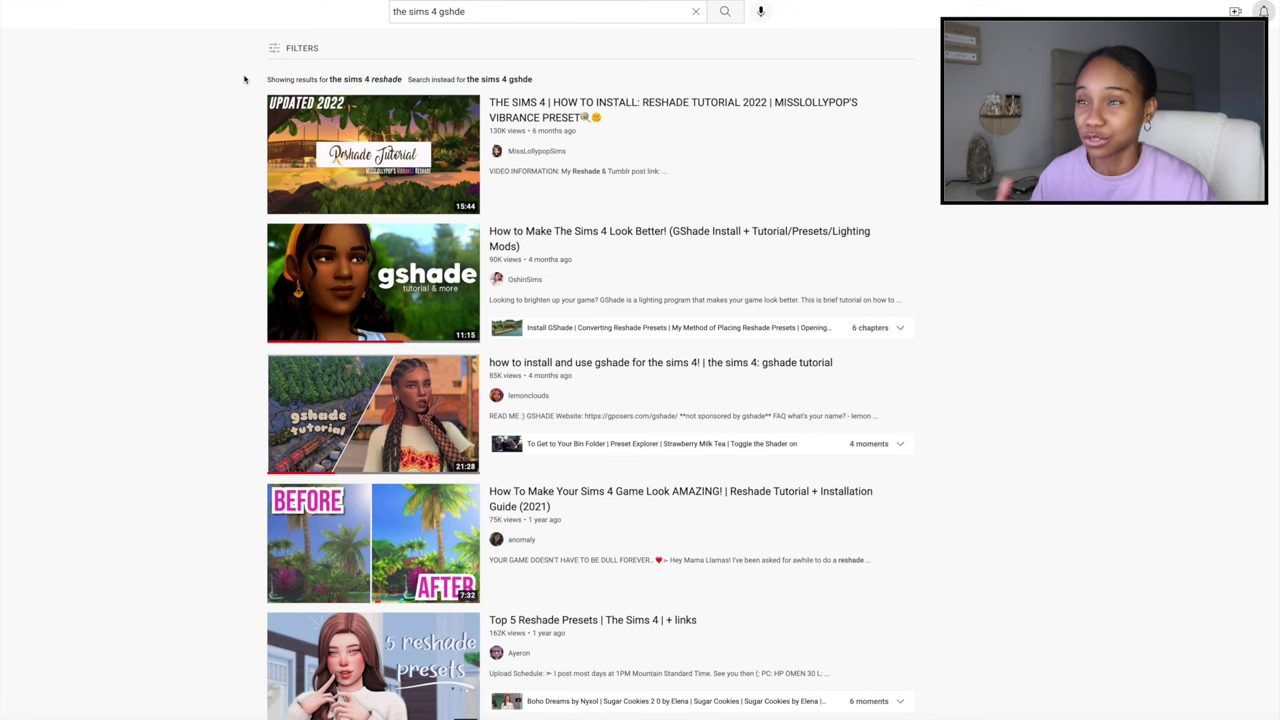
Step: Look through the YouTube results for Sims 4 GShade and ReShade tutorials and view the Mac OS GShade tutorial
scroll(272, 404, down, 1)
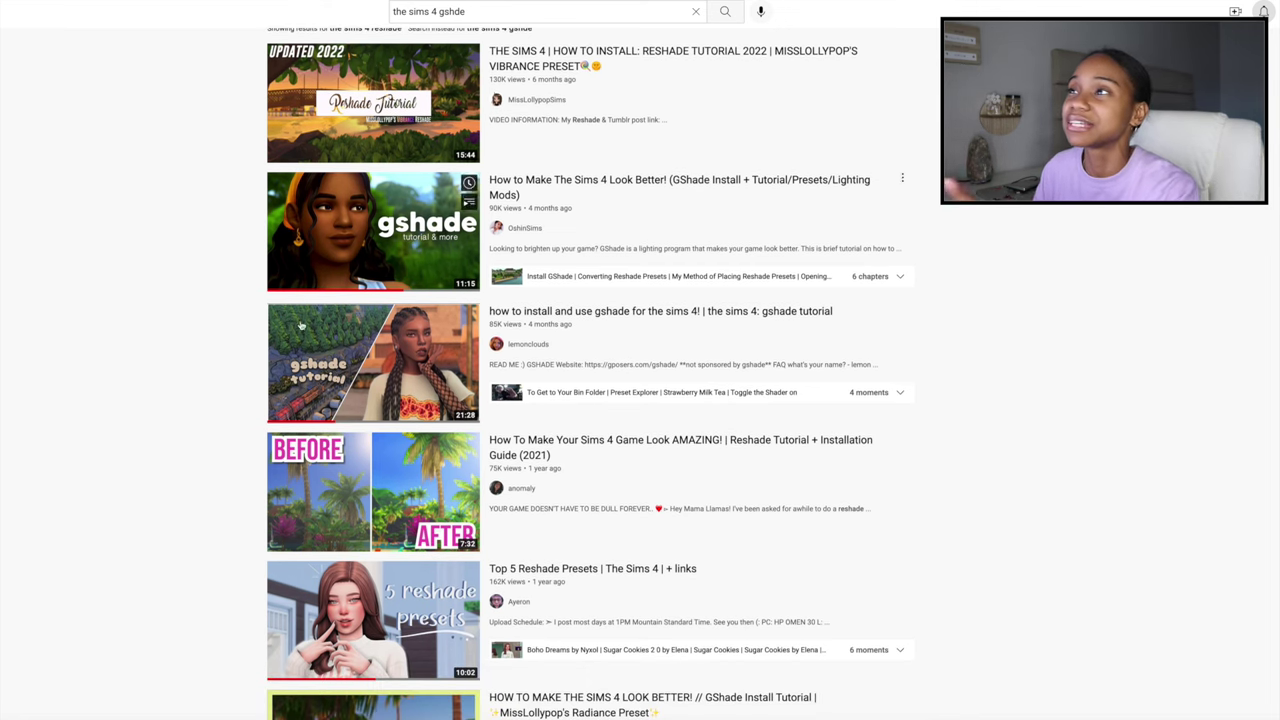
mouse_move(272, 404)
scroll(194, 400, down, 8)
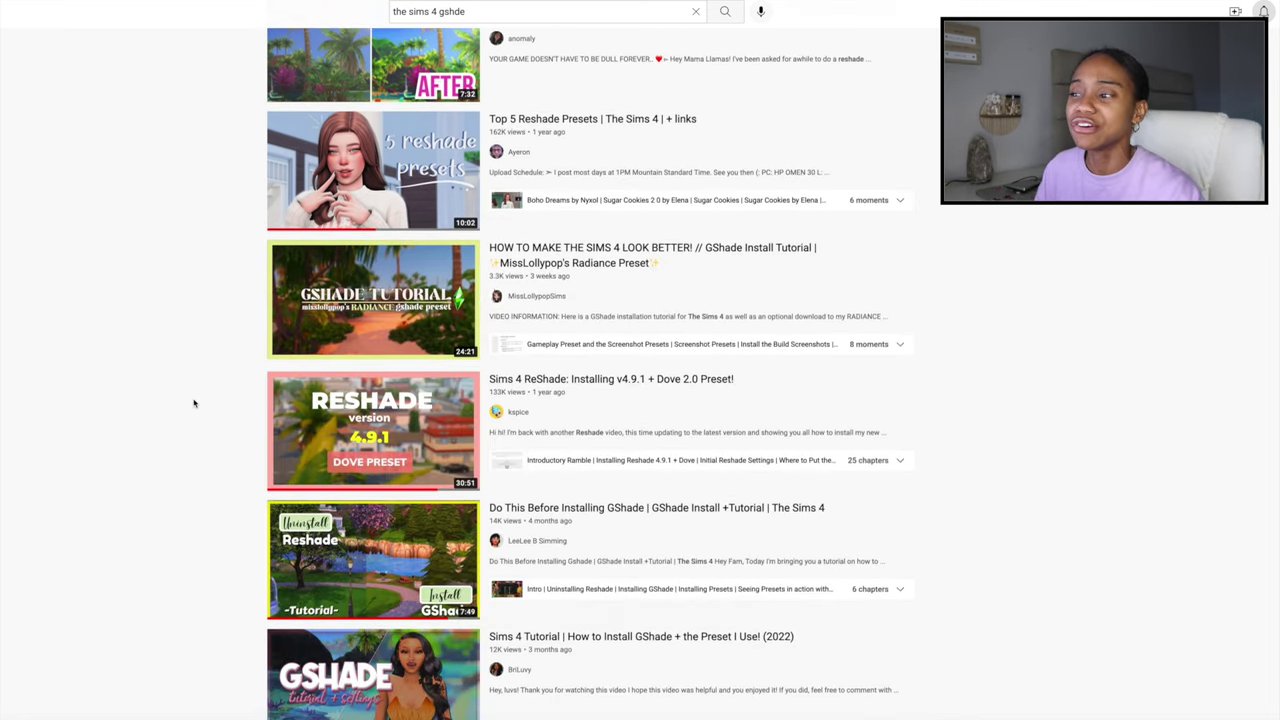
scroll(185, 410, down, 6)
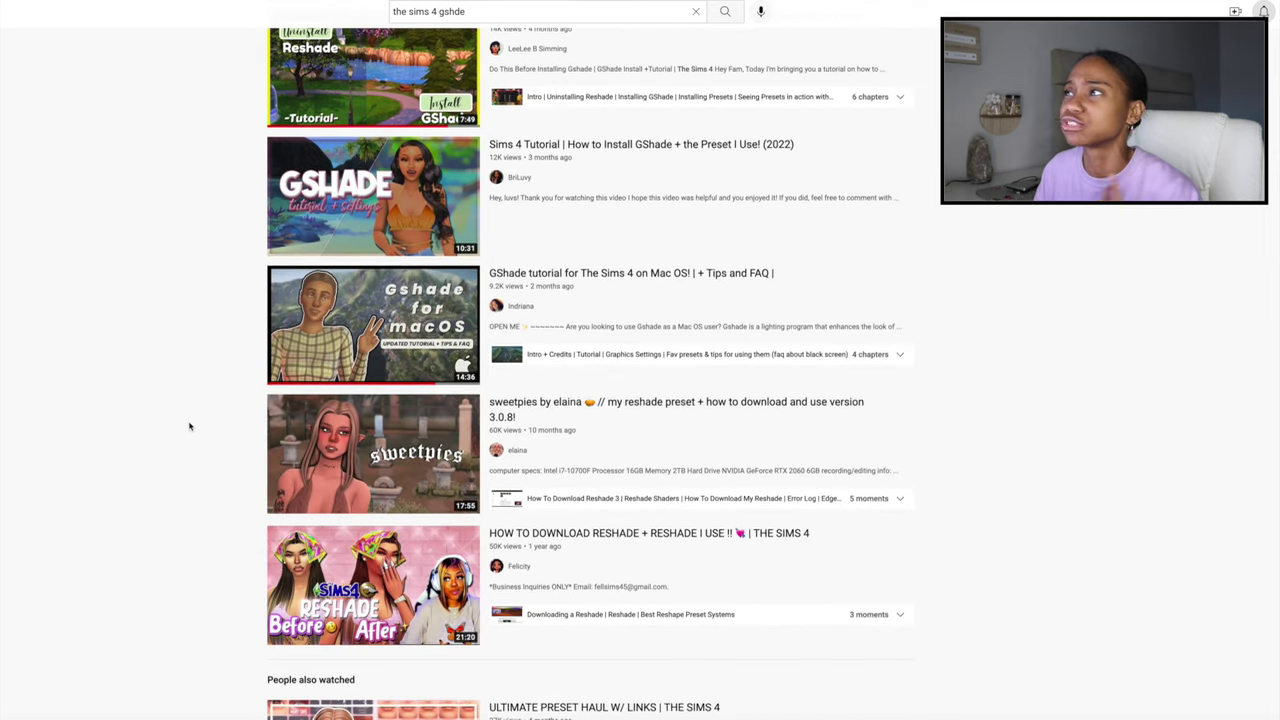
scroll(757, 502, up, 14)
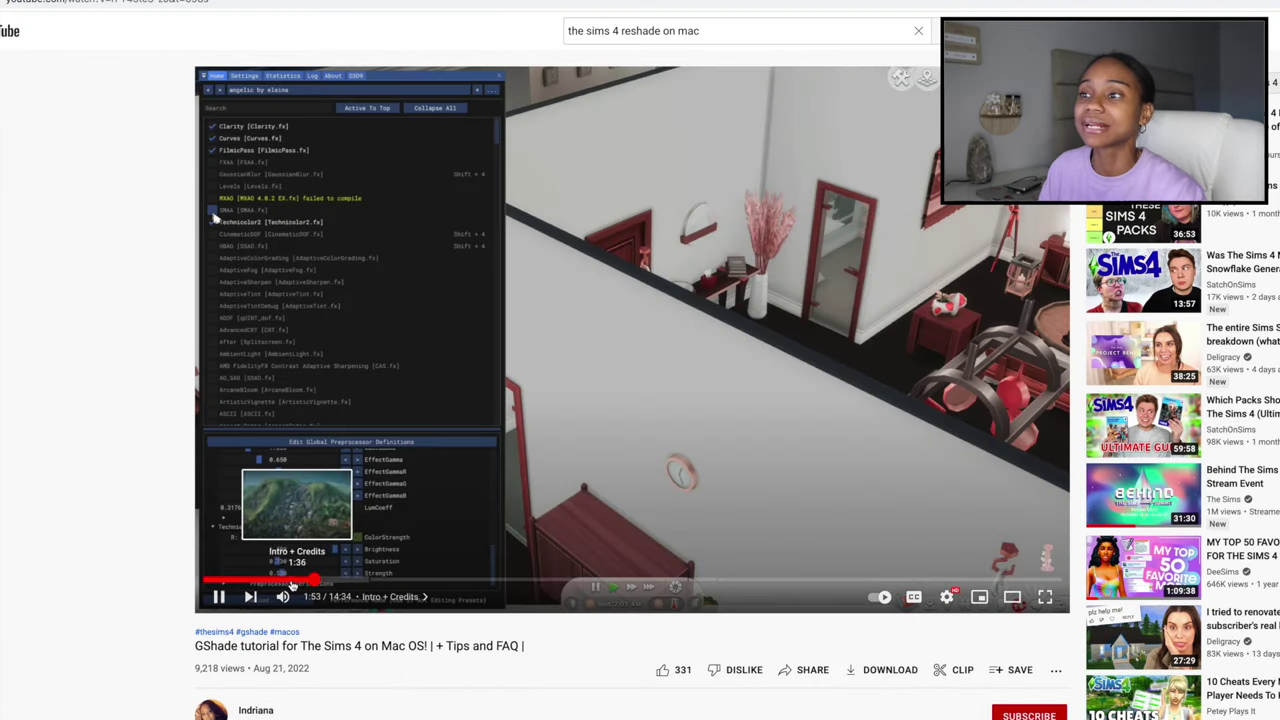
click(126, 486)
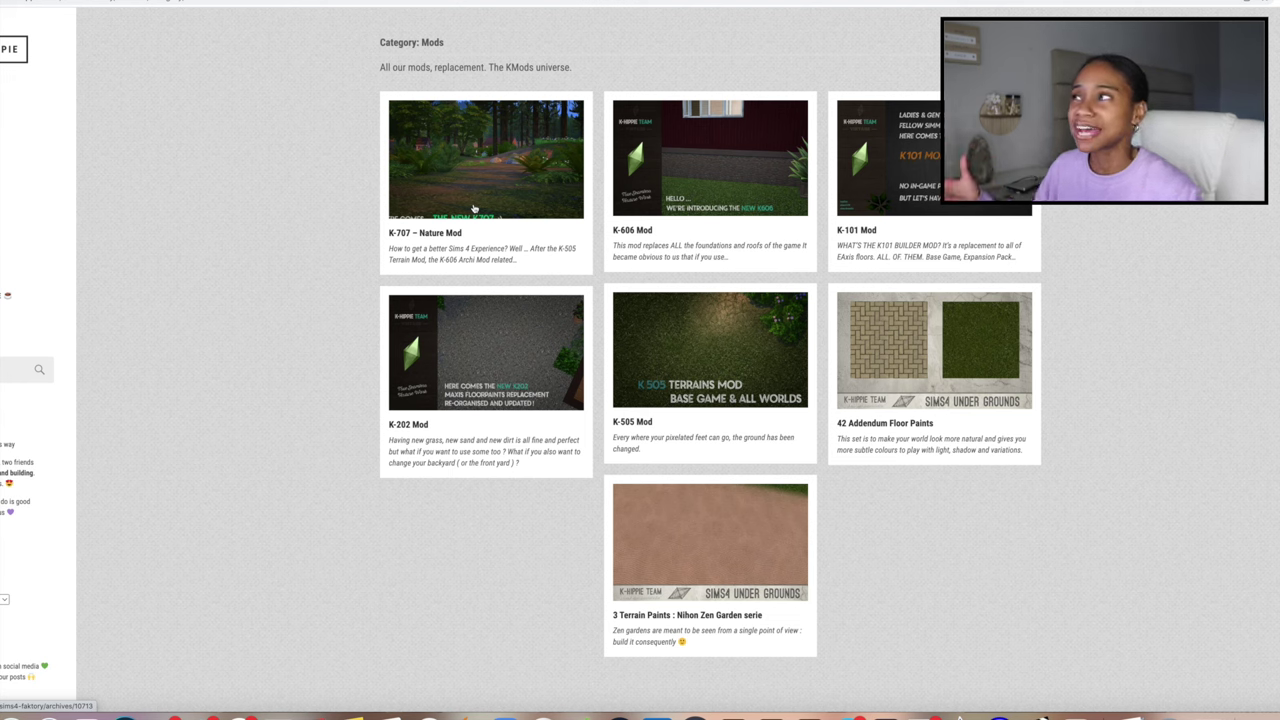
Step: Open the K-707 Nature Mod page and view its slideshow pictures and written description
click(477, 210)
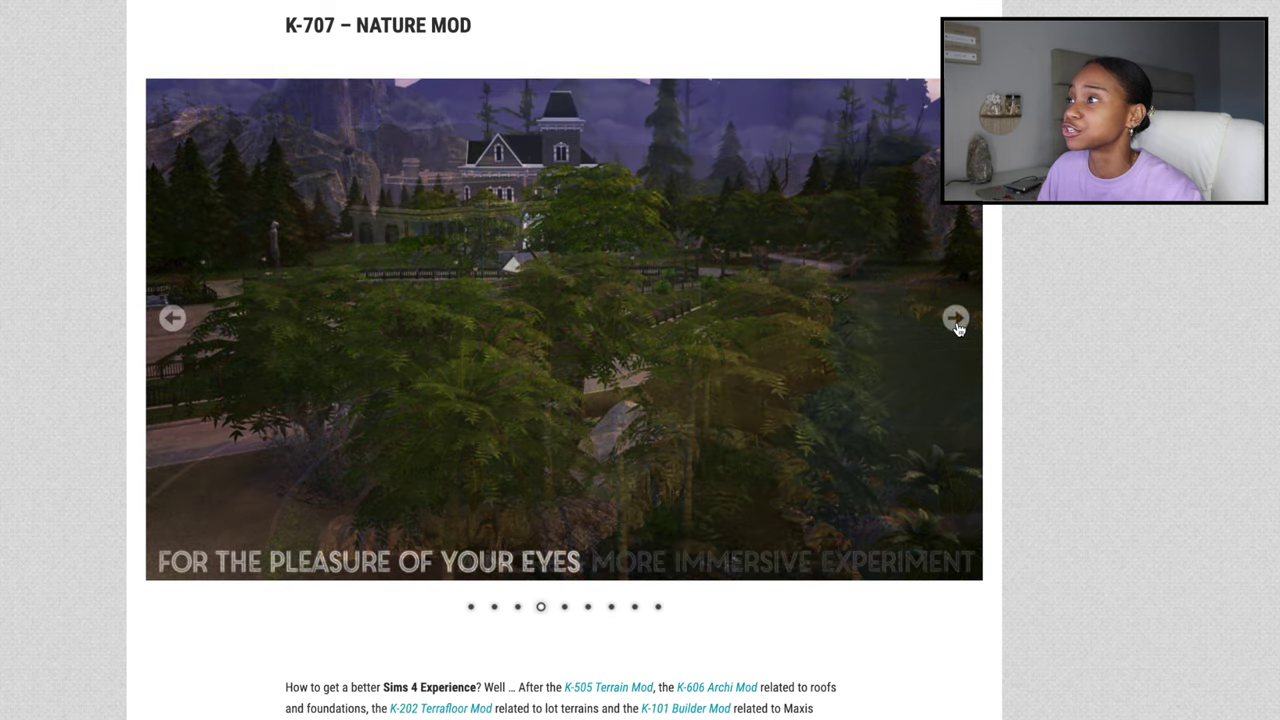
click(956, 322)
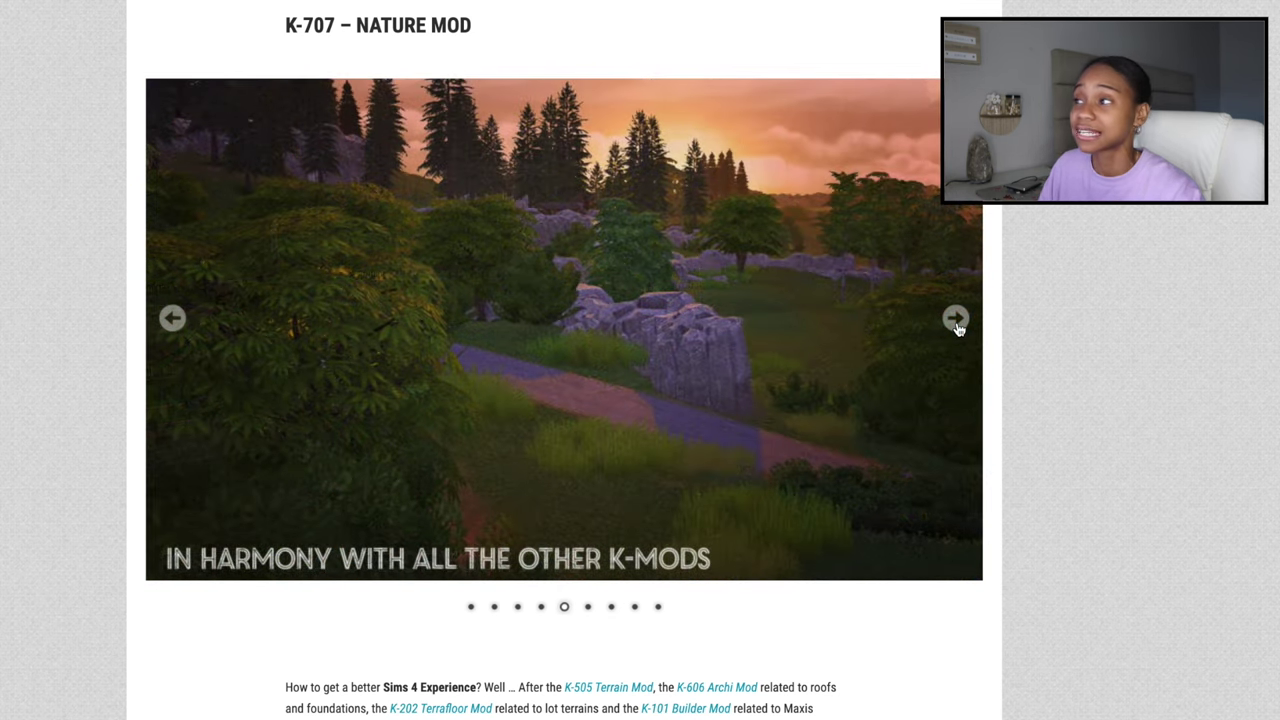
click(956, 322)
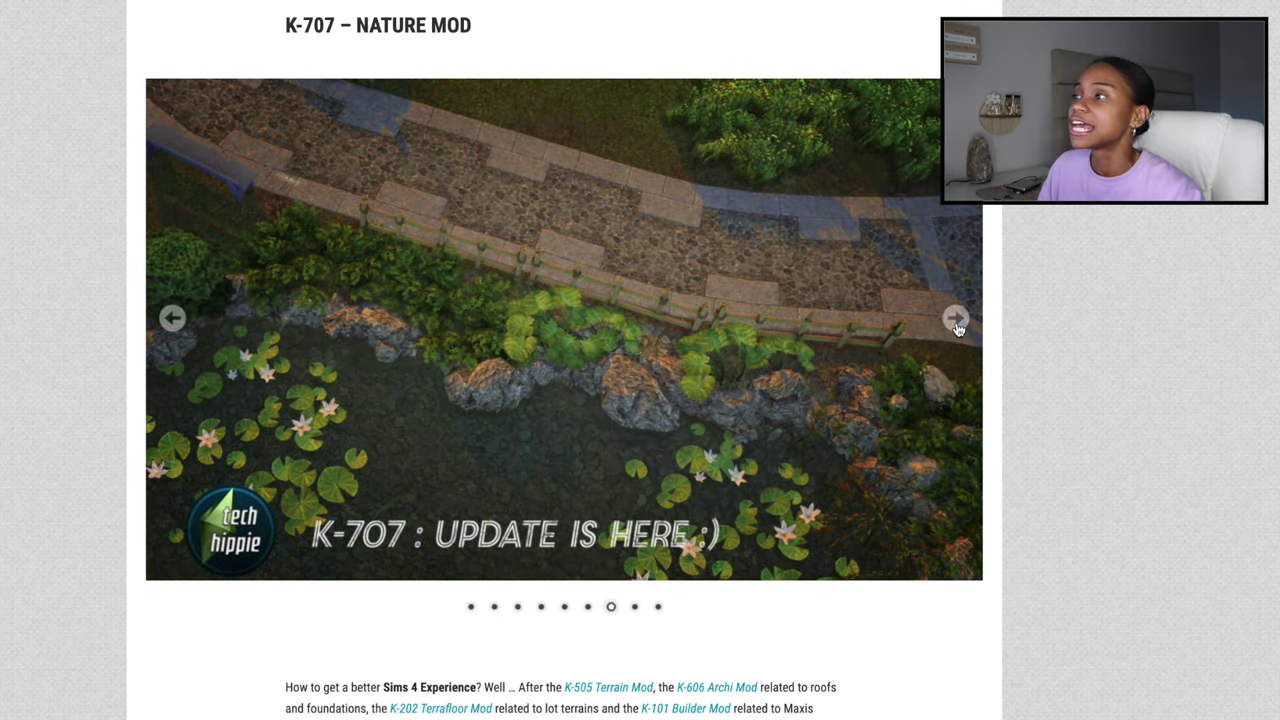
click(956, 322)
click(956, 322)
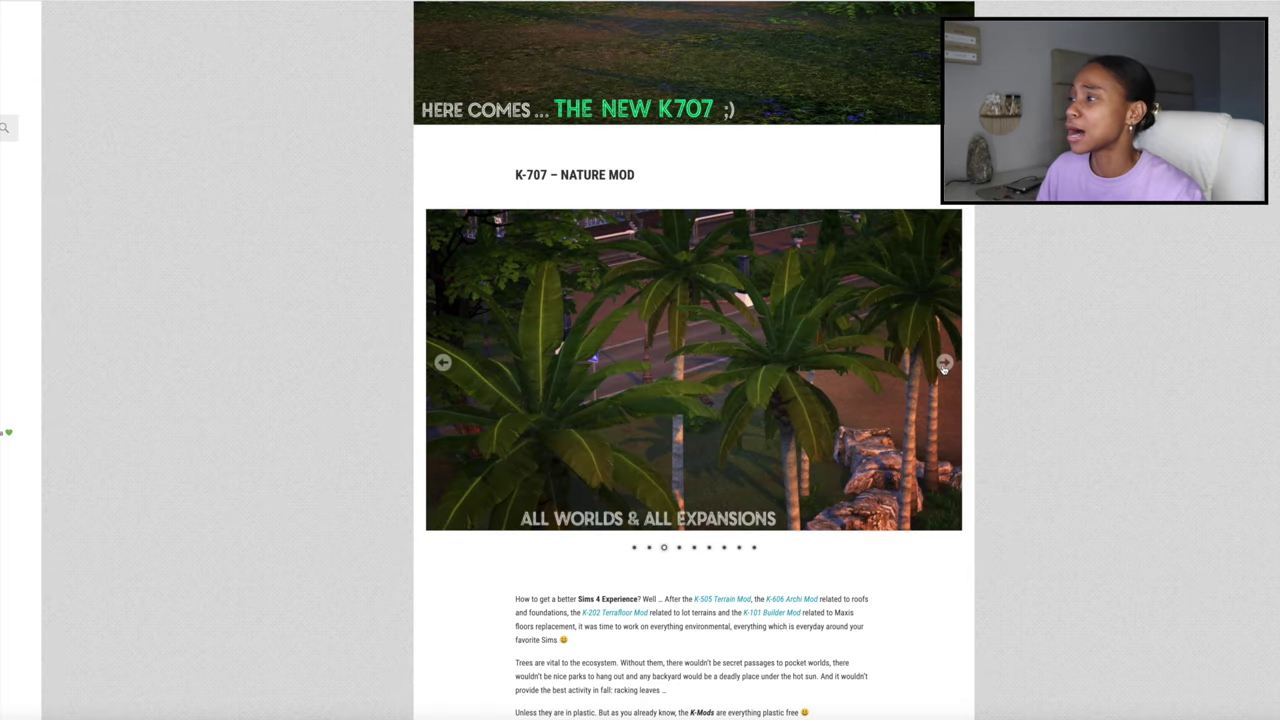
scroll(1111, 243, up, 2)
scroll(1120, 268, down, 5)
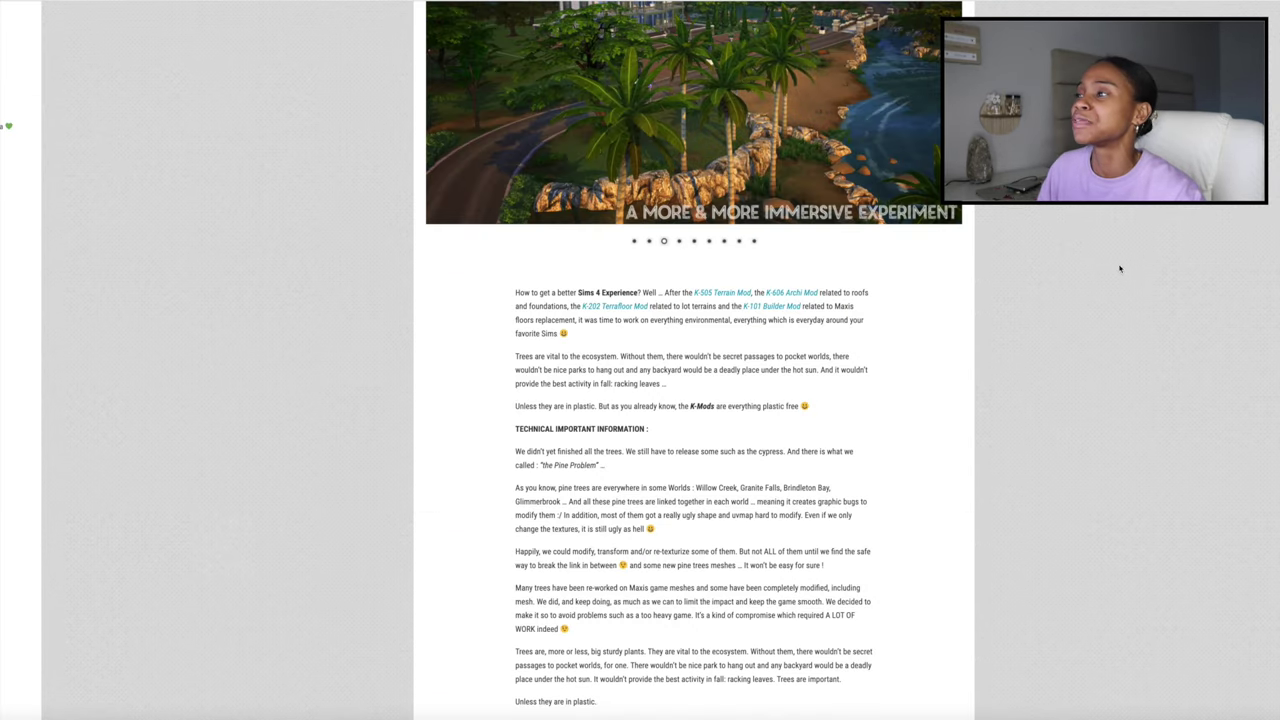
scroll(1120, 268, down, 4)
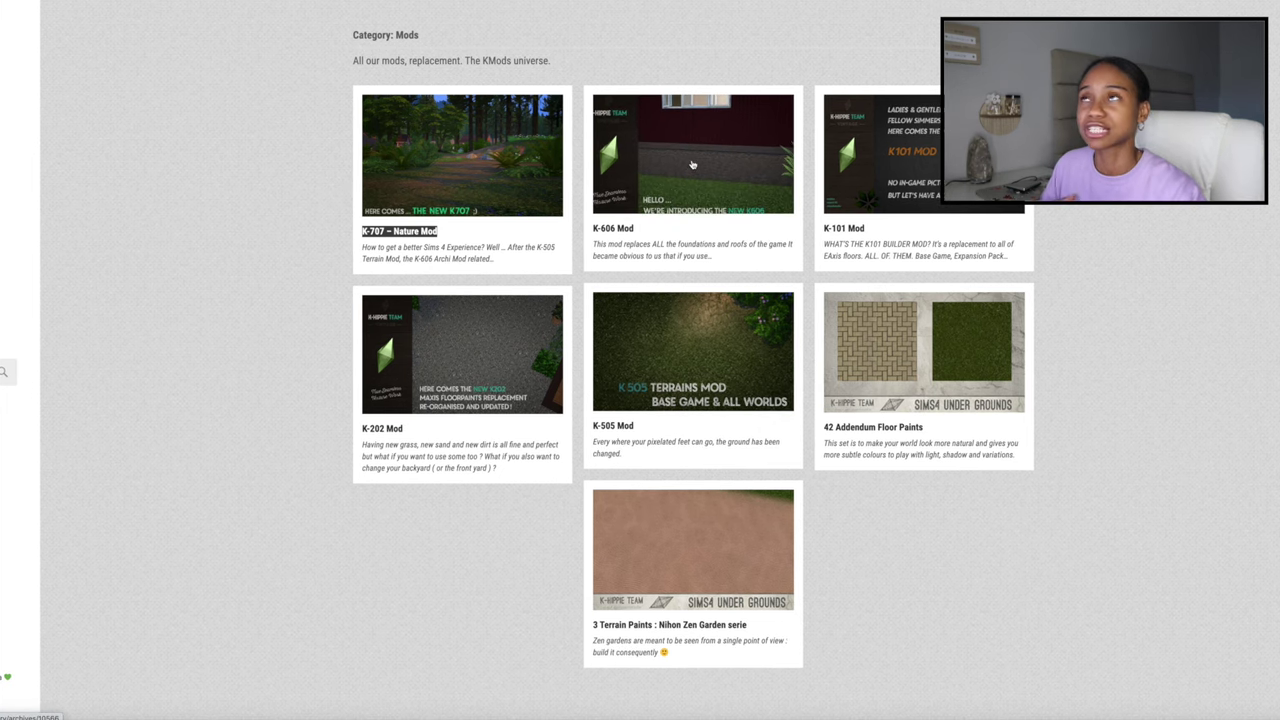
Step: Open the K-606 Mod page from the mods category and view its foundation preview pictures
click(692, 164)
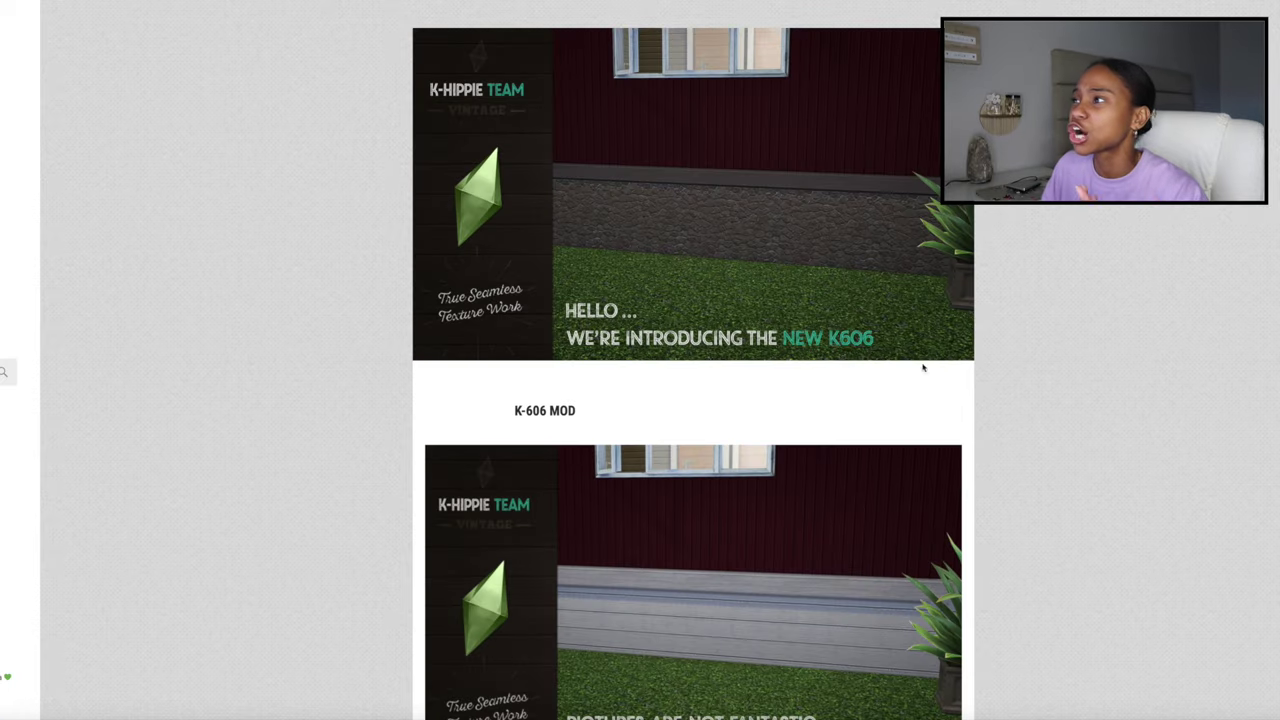
scroll(1159, 370, down, 3)
scroll(1140, 374, down, 4)
scroll(1131, 403, up, 6)
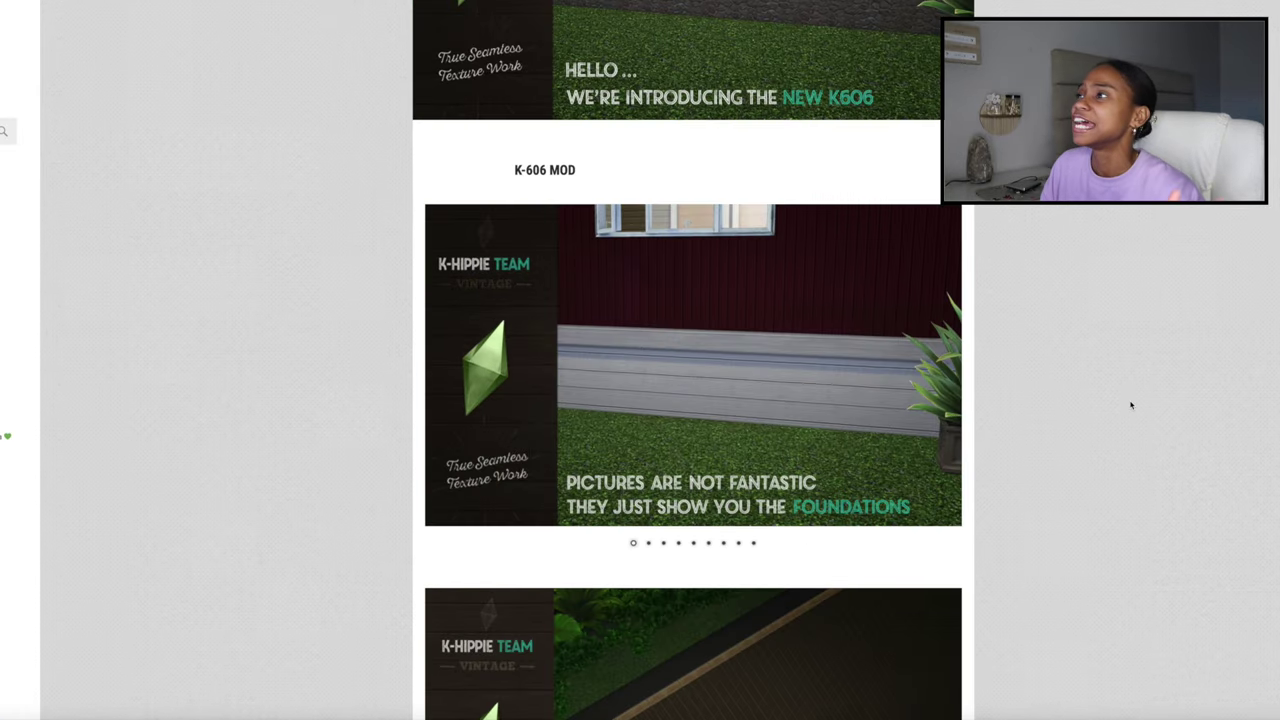
scroll(854, 314, up, 2)
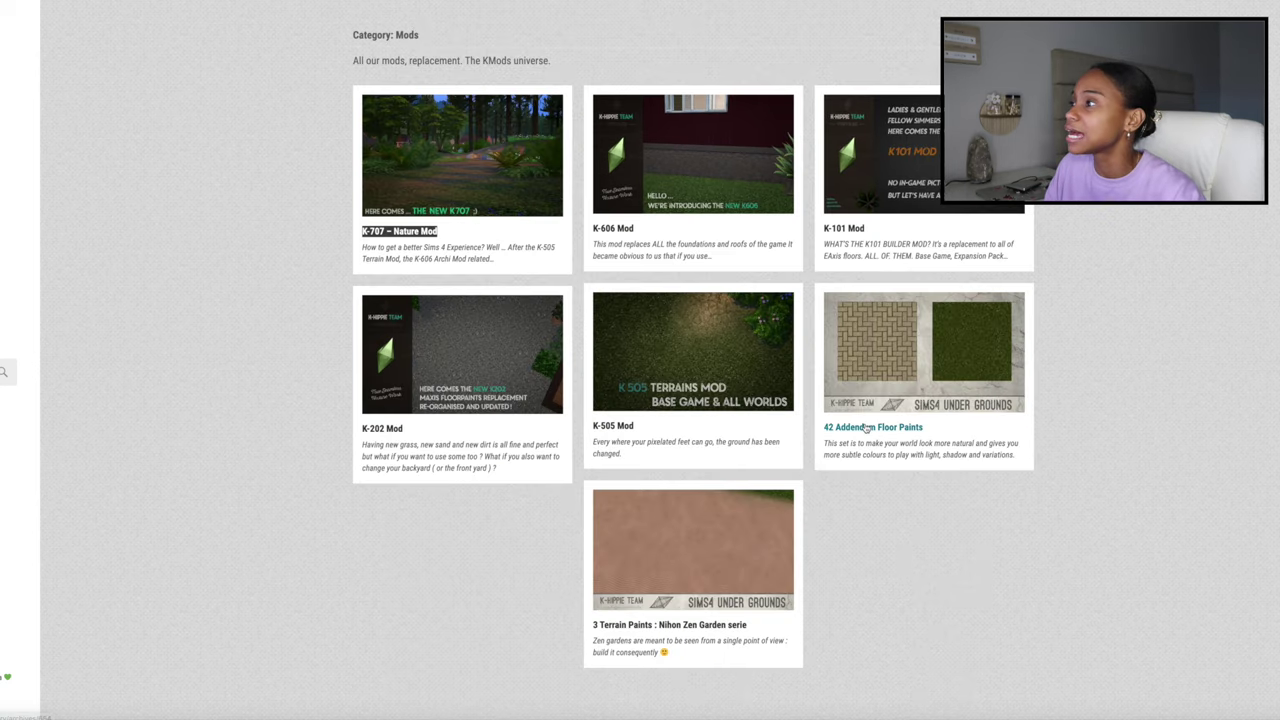
click(1008, 371)
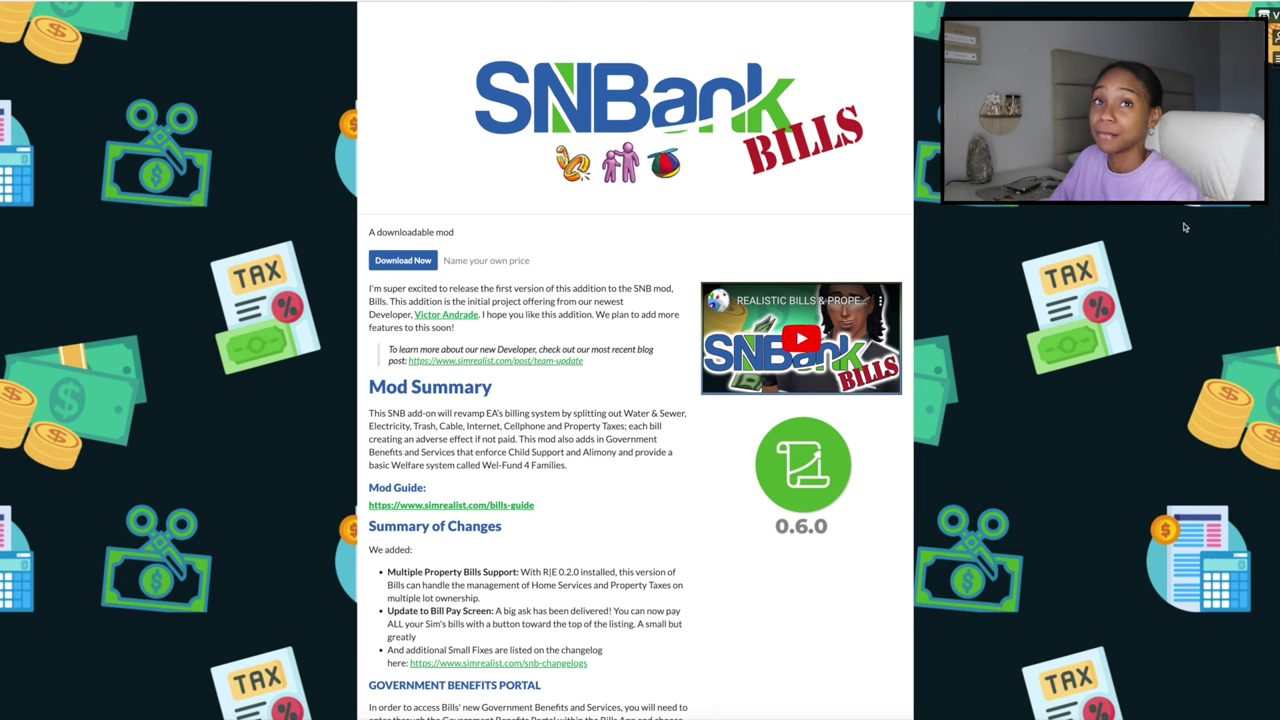
Step: Read through the SNBank Bills mod page, including the mod summary, government benefits portal and child support sections
scroll(1165, 281, down, 9)
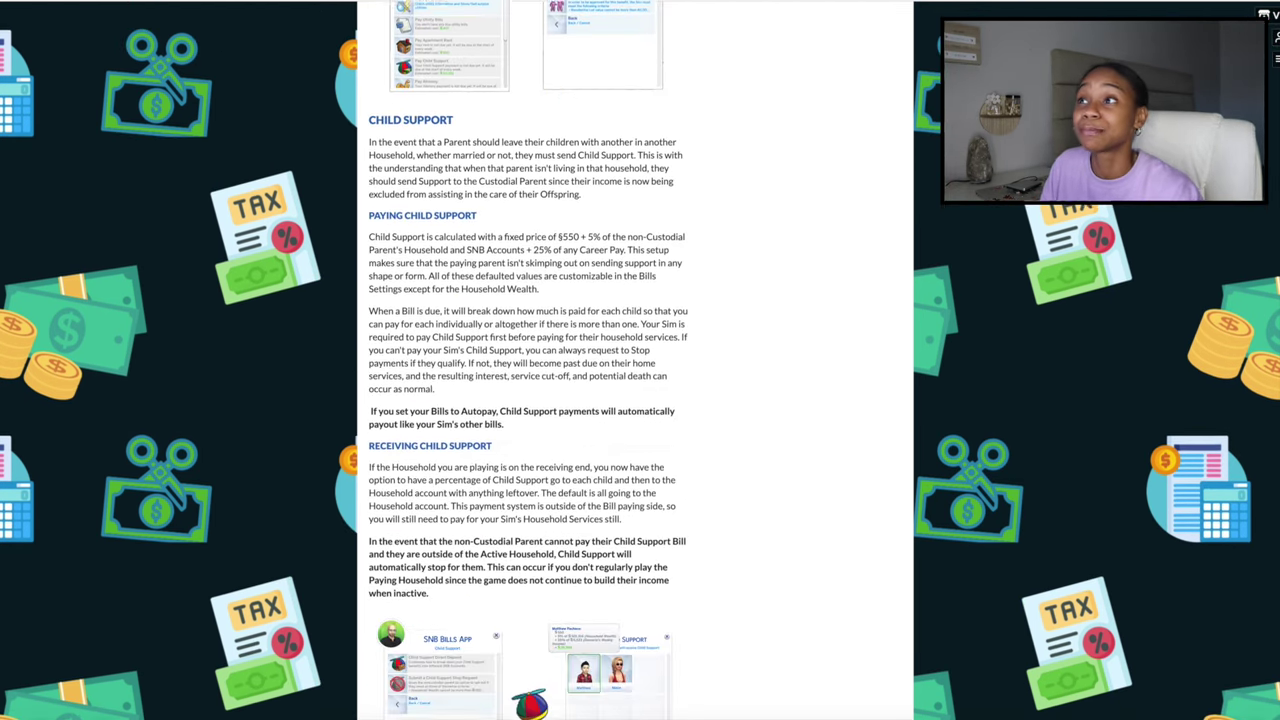
scroll(281, 538, up, 4)
scroll(1153, 441, up, 2)
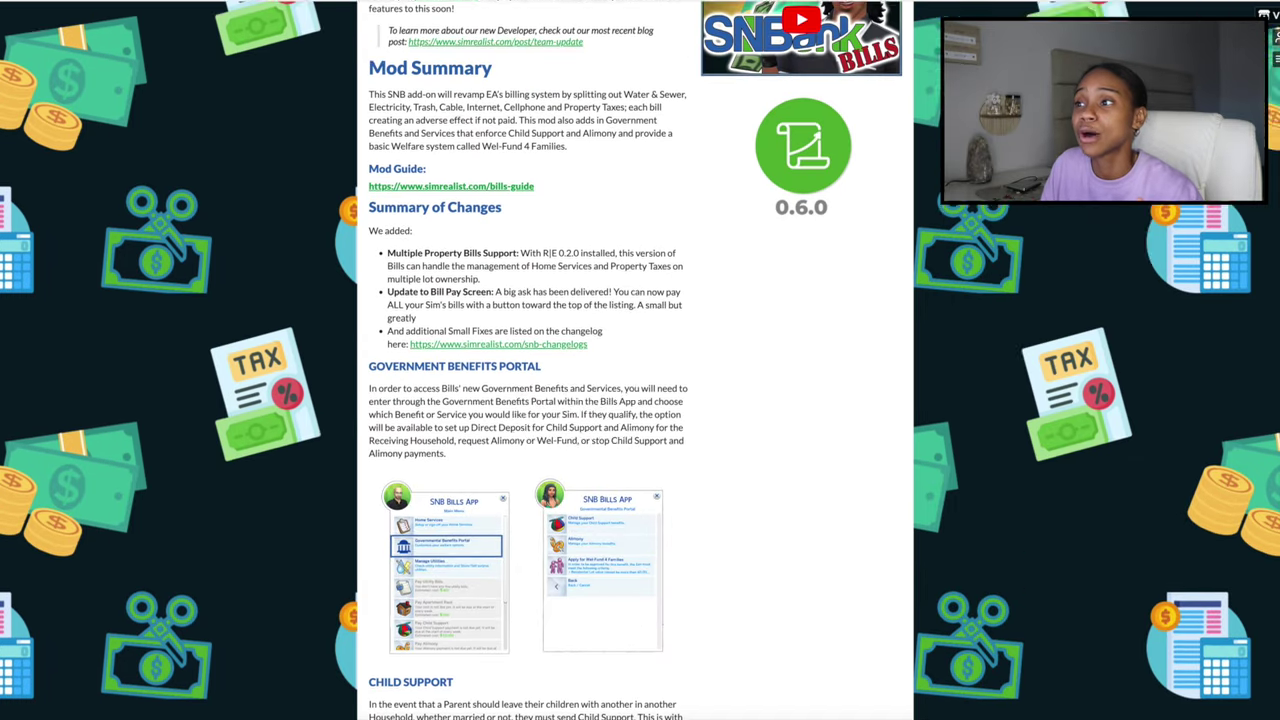
scroll(1153, 441, down, 4)
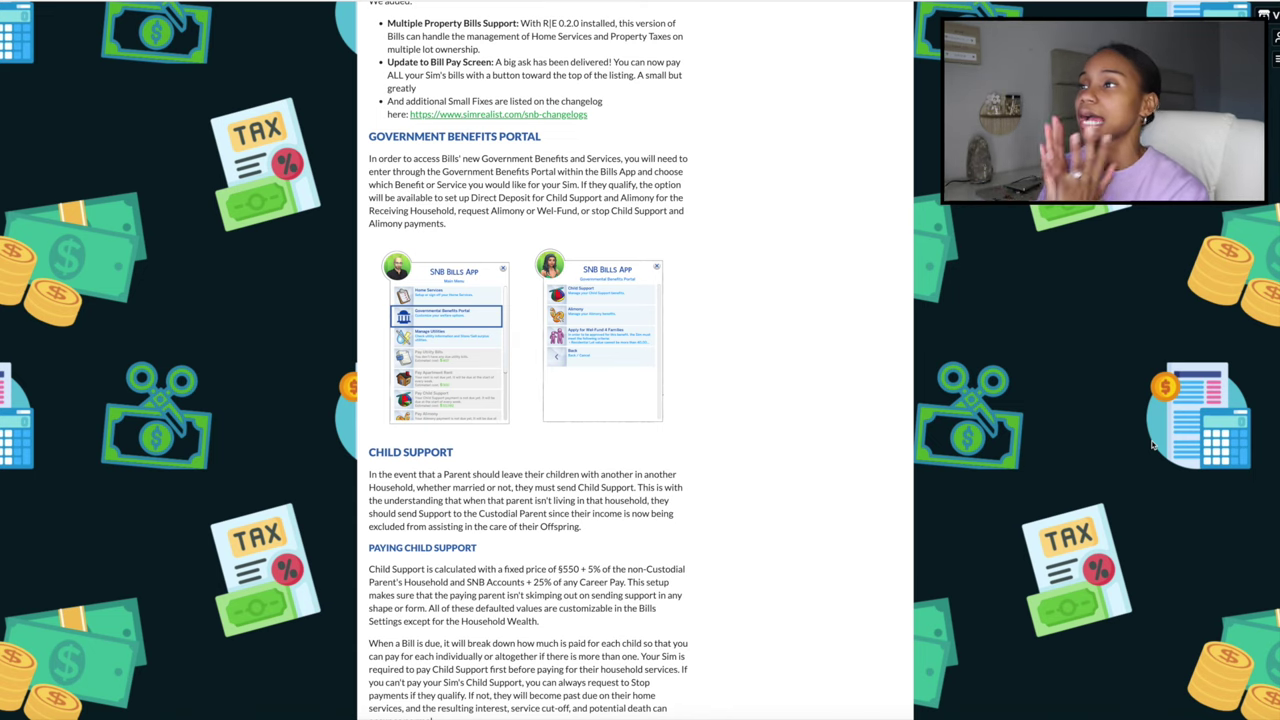
scroll(1123, 480, up, 5)
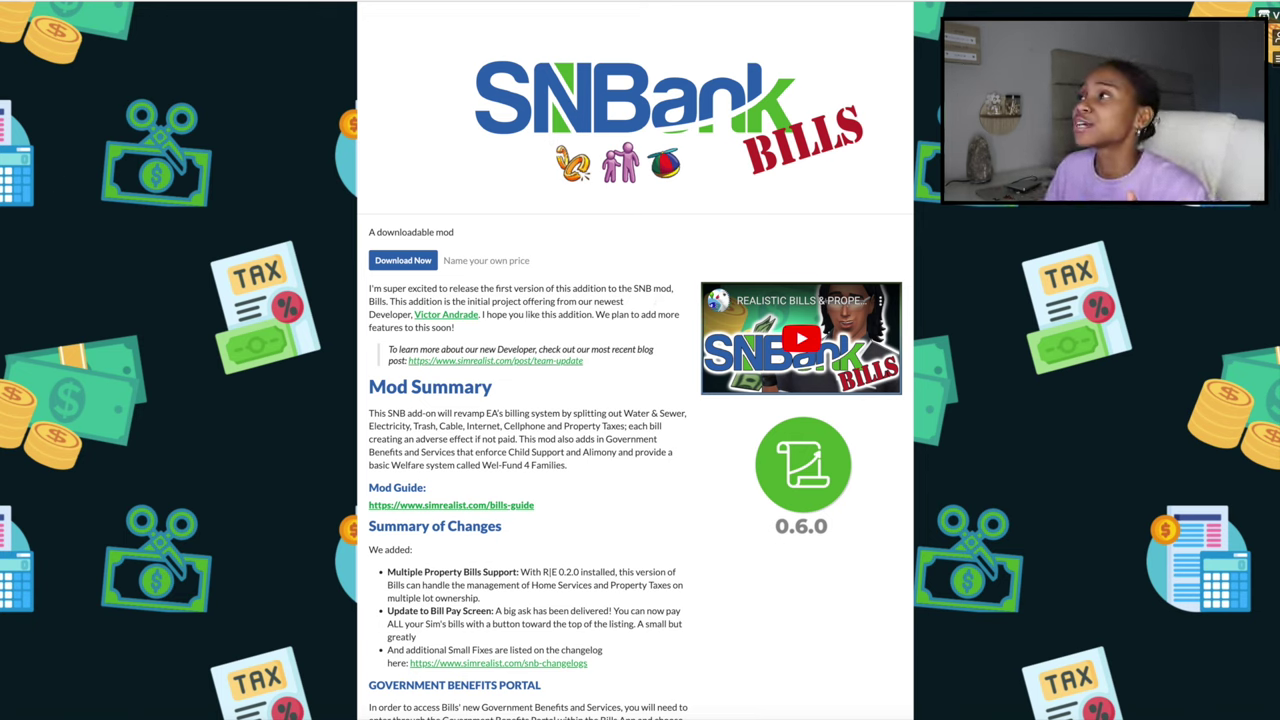
Step: Play the Realistic Bills preview video embedded on the SNBank Bills page and expand it to full screen
scroll(1000, 368, down, 4)
scroll(900, 330, up, 3)
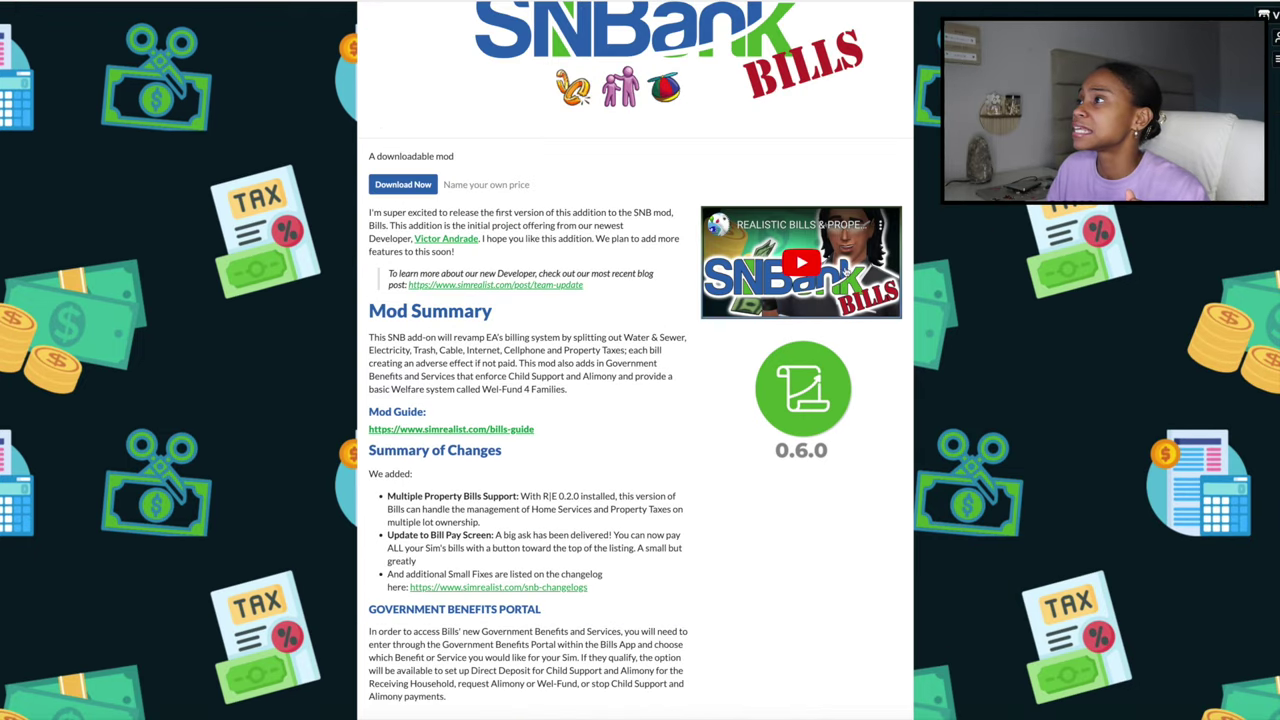
click(797, 251)
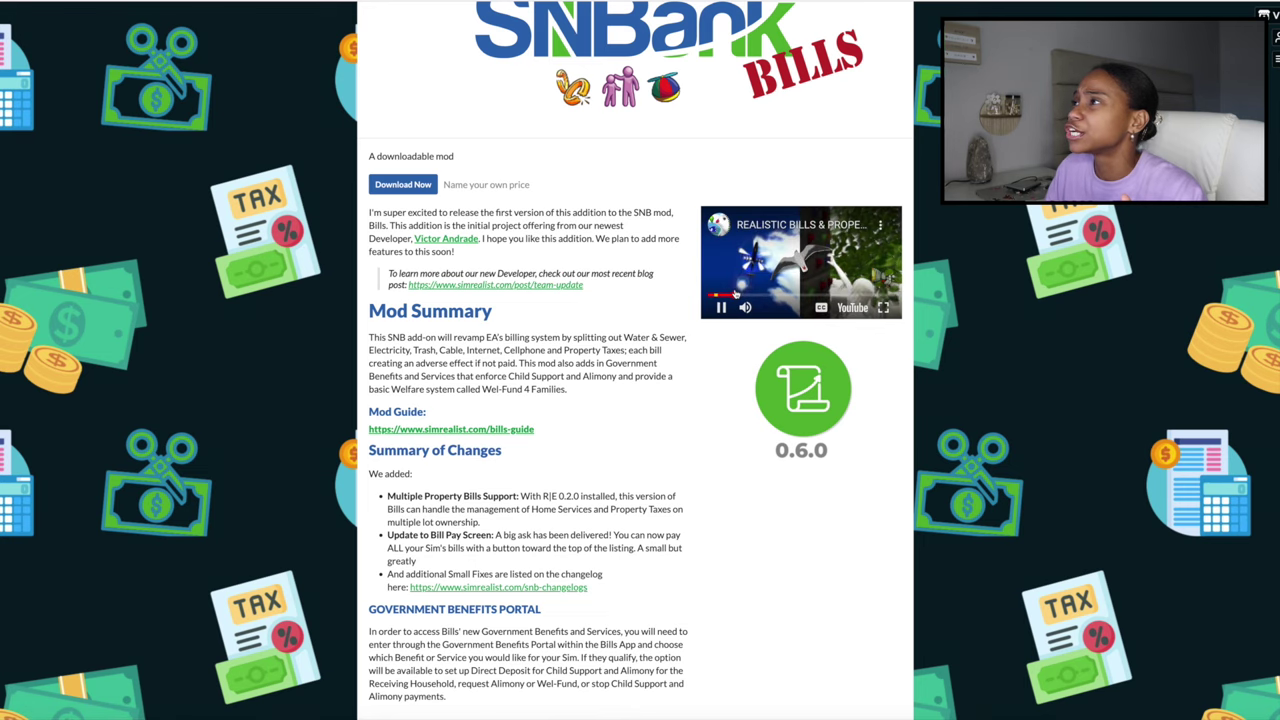
click(884, 308)
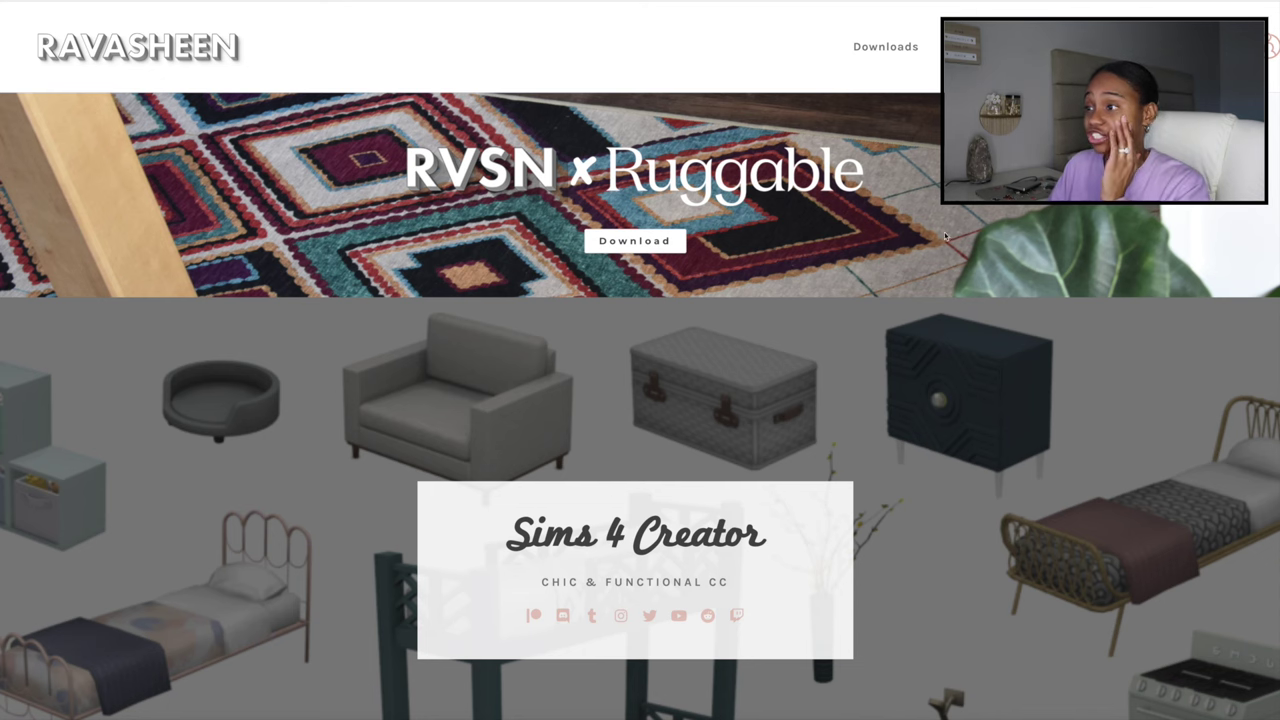
Step: Browse the Ravasheen home page and the custom content offered in its Downloads catalogue
scroll(640, 400, down, 15)
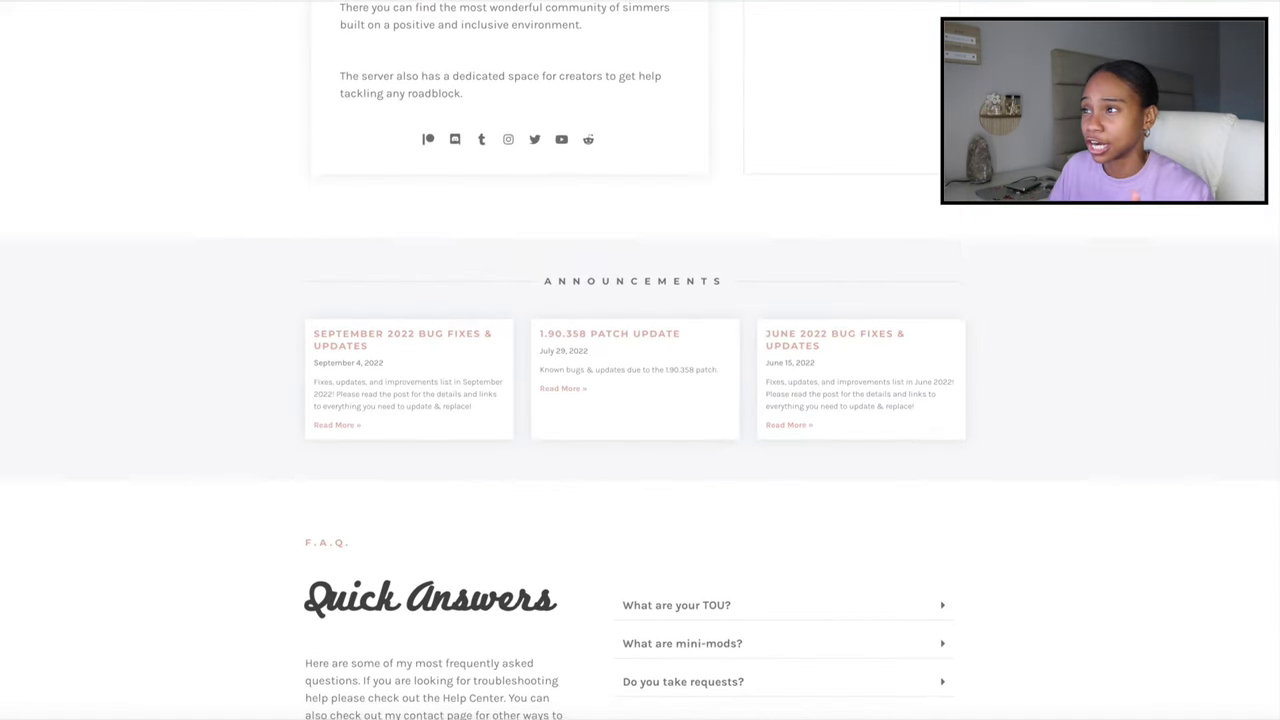
scroll(640, 400, up, 14)
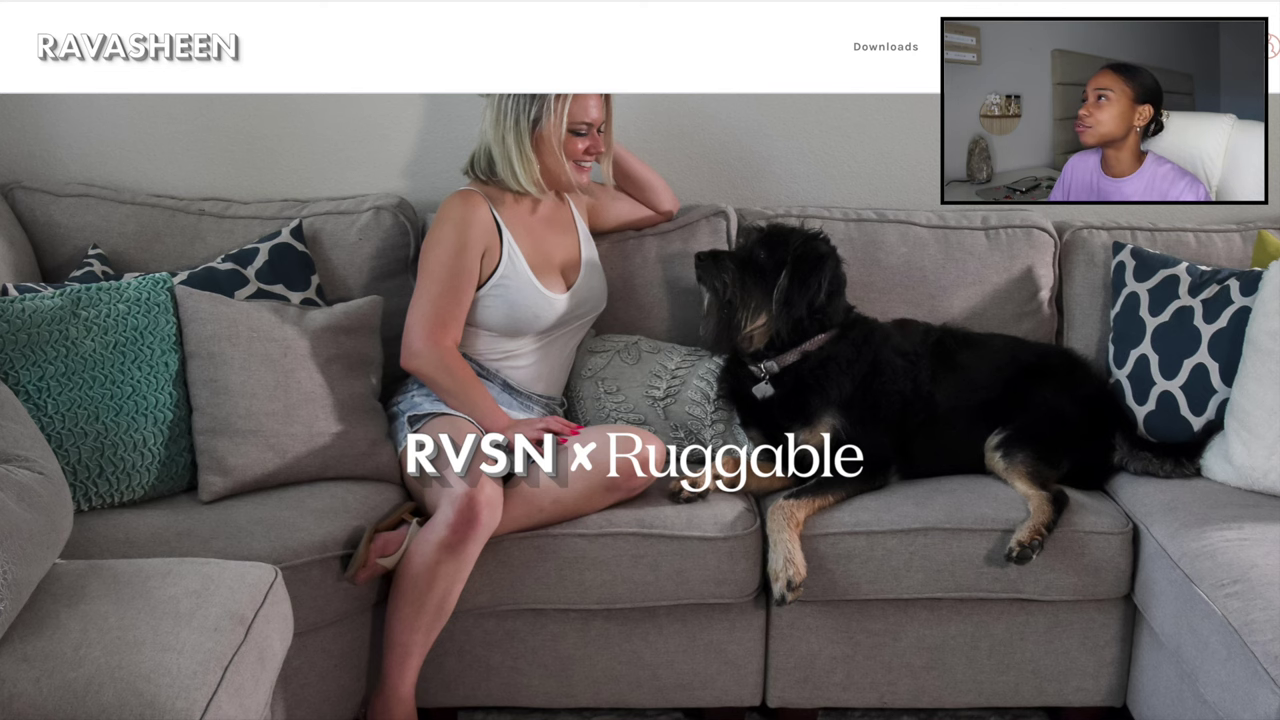
scroll(640, 400, down, 10)
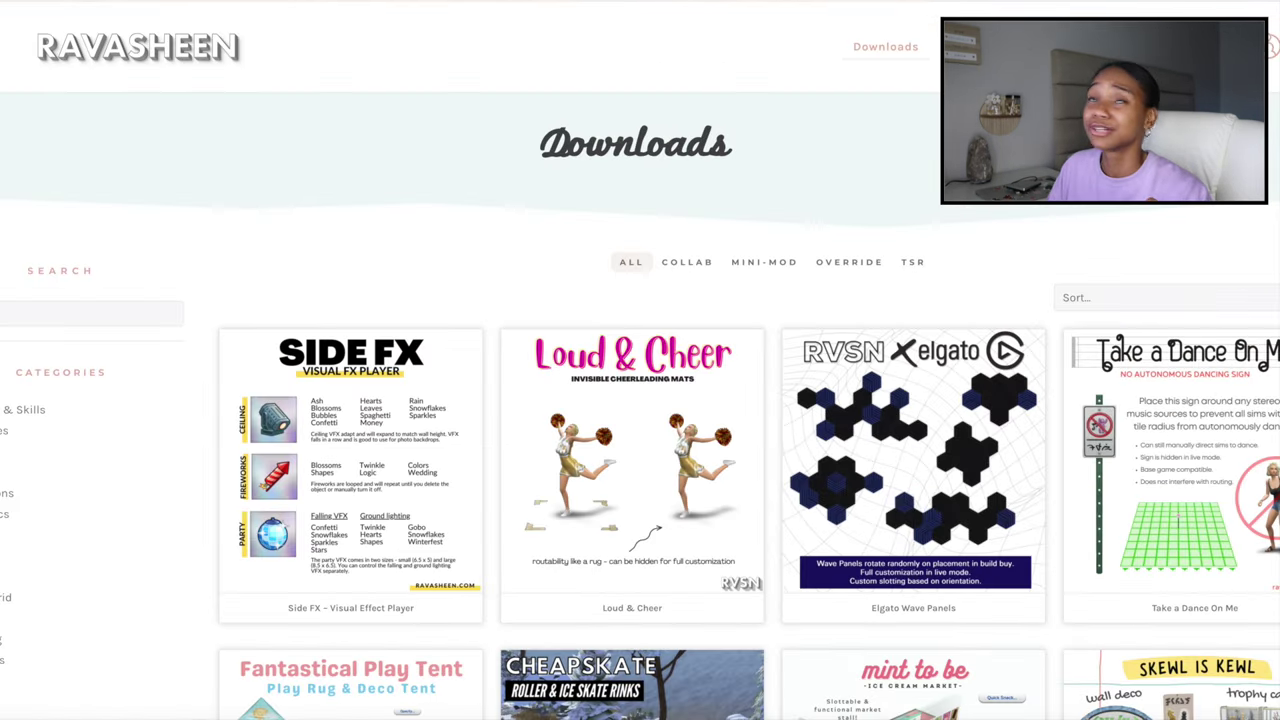
scroll(640, 400, down, 8)
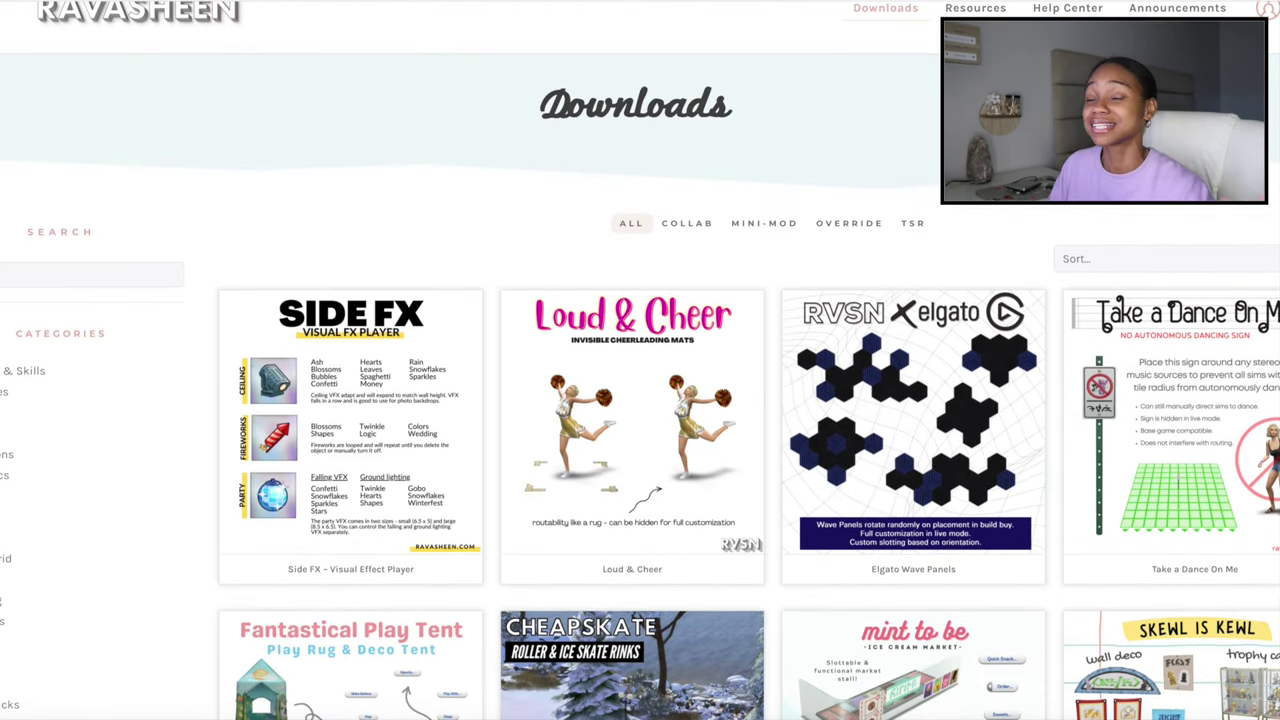
scroll(640, 400, up, 1)
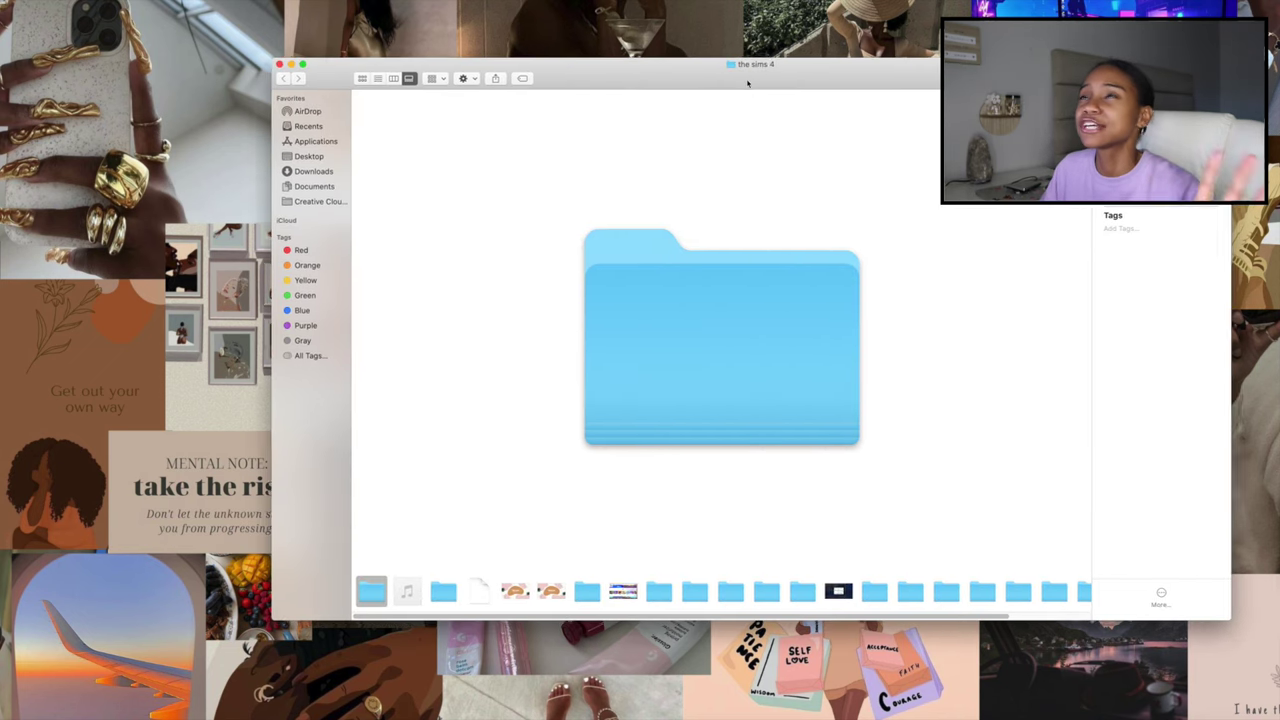
Step: Switch to Finder, move and enlarge the "the sims 4" folder window, and show its contents as a list
drag(752, 86, 530, 20)
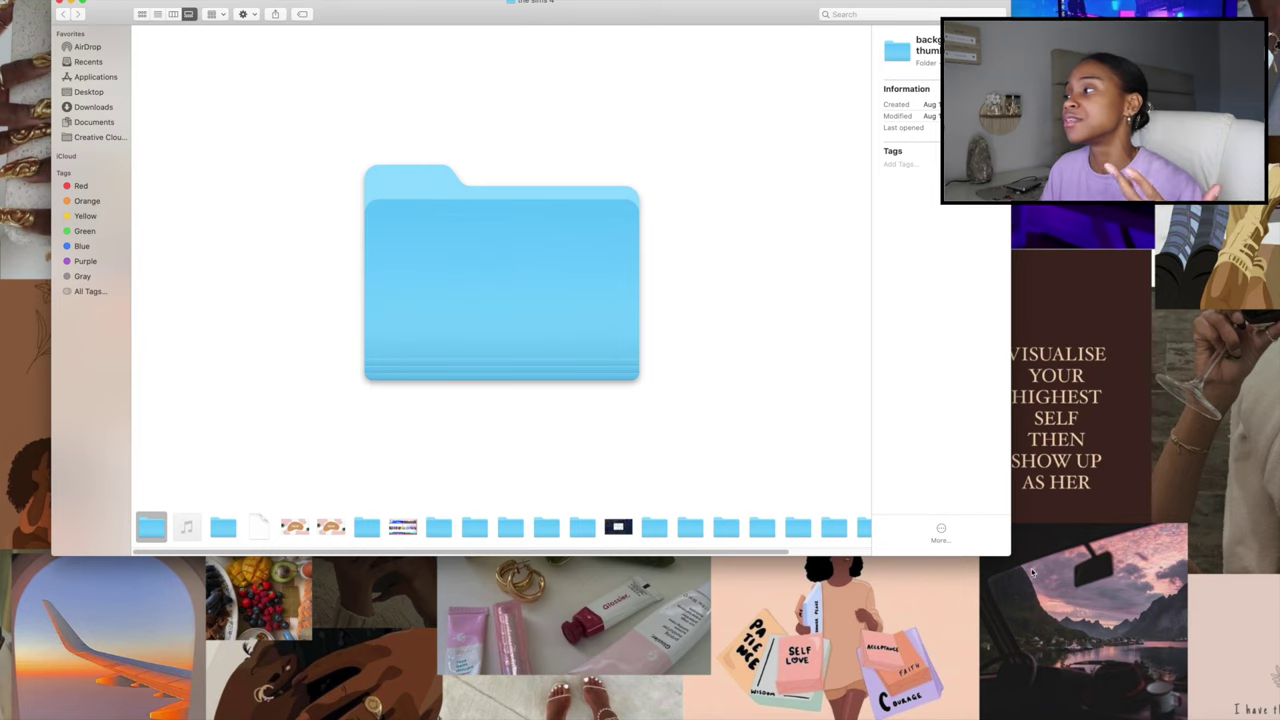
drag(1010, 555, 1246, 719)
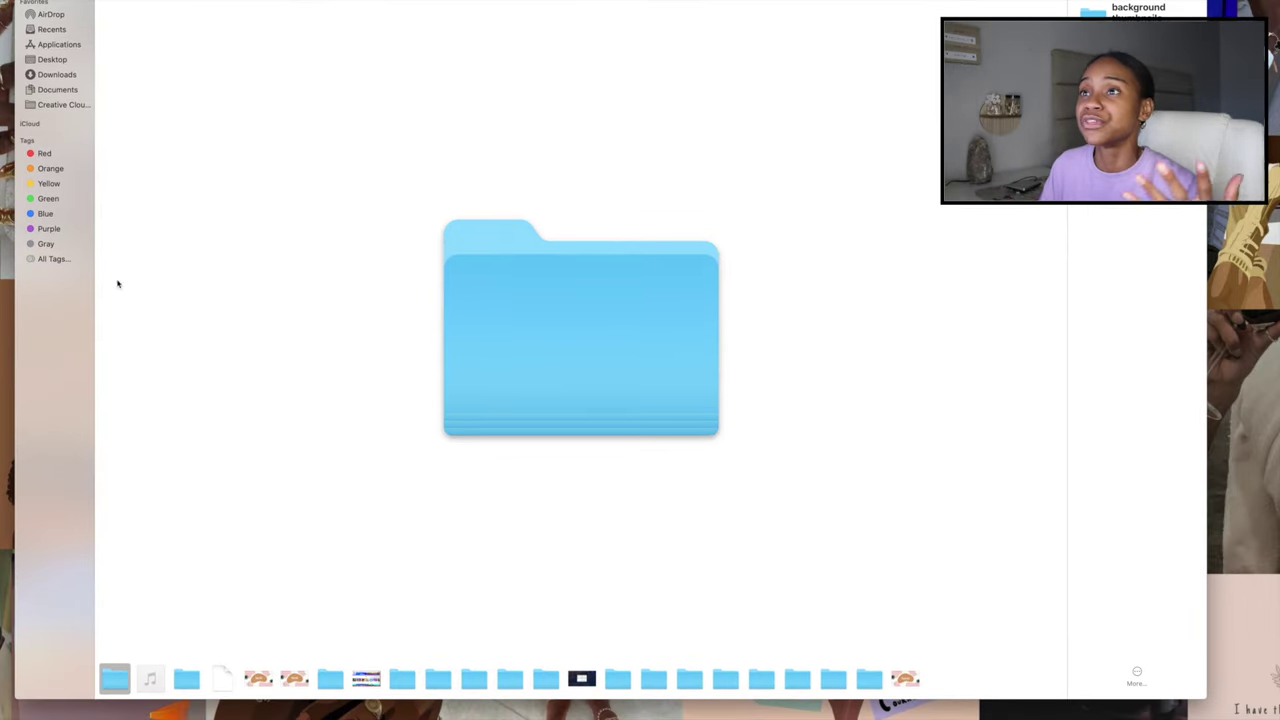
key(super+2)
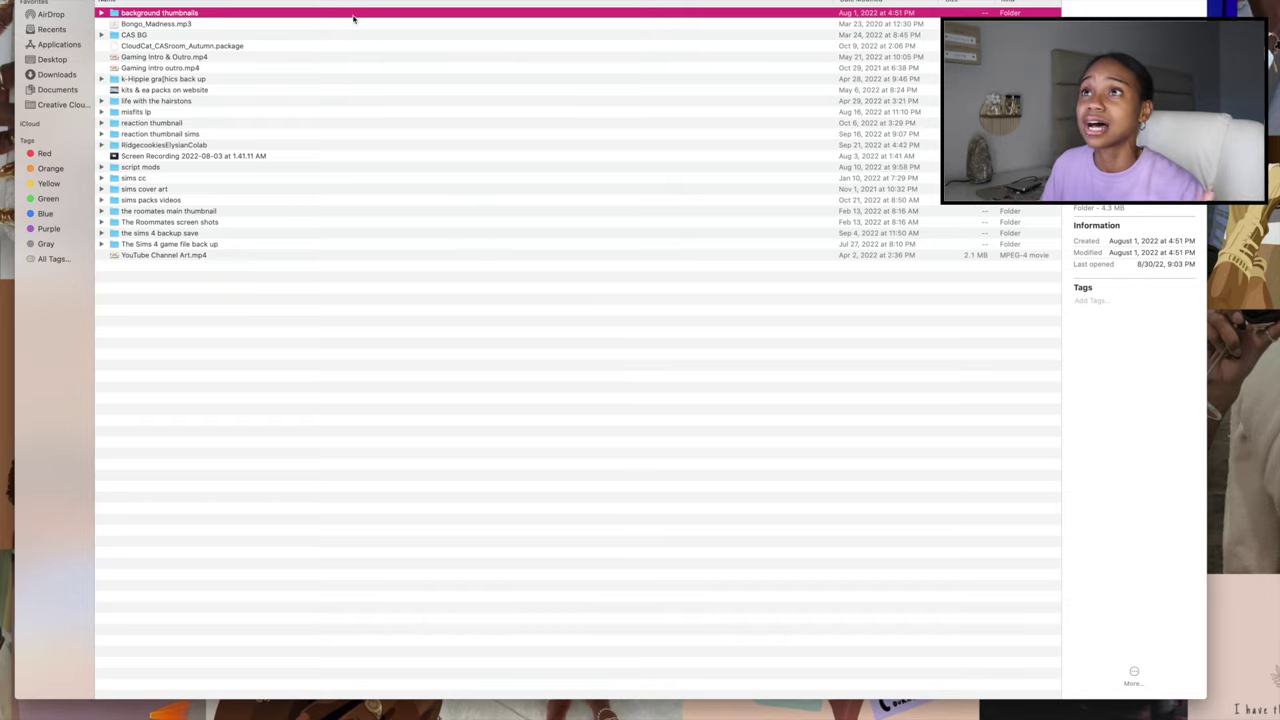
Step: Open the "sims cc" folder and the "sims cc copy" folder inside it
click(508, 221)
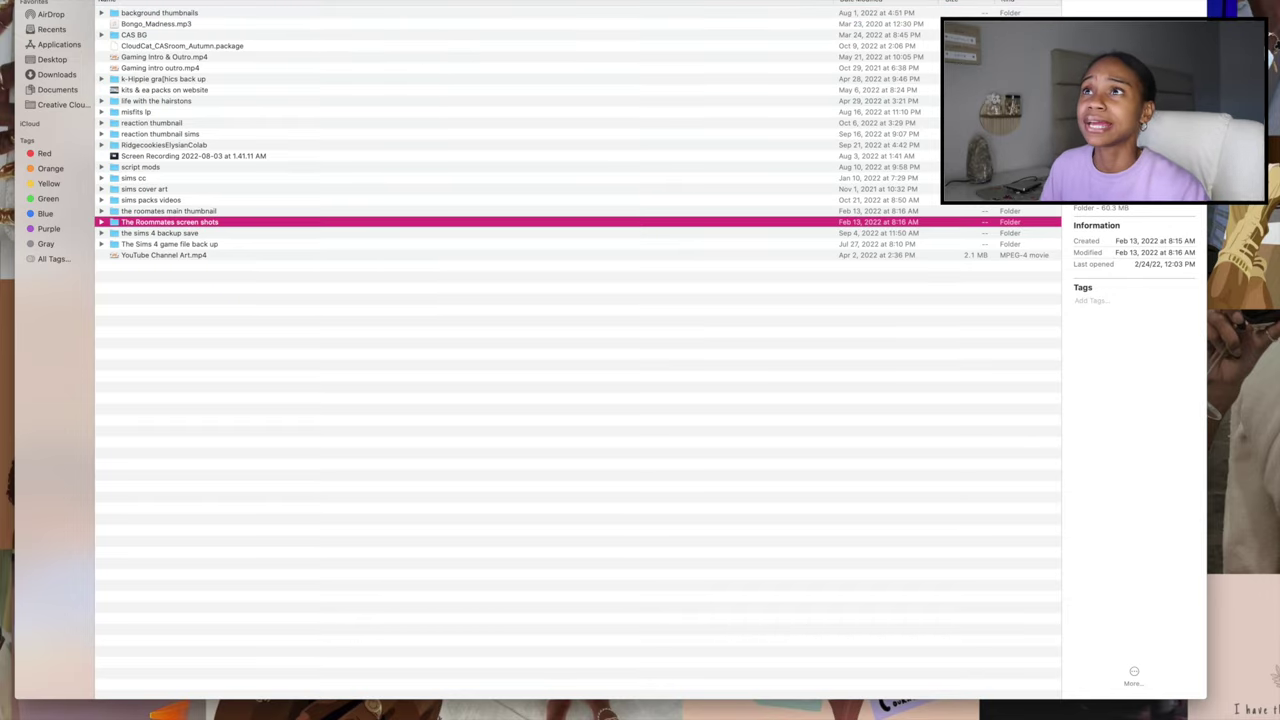
double_click(265, 177)
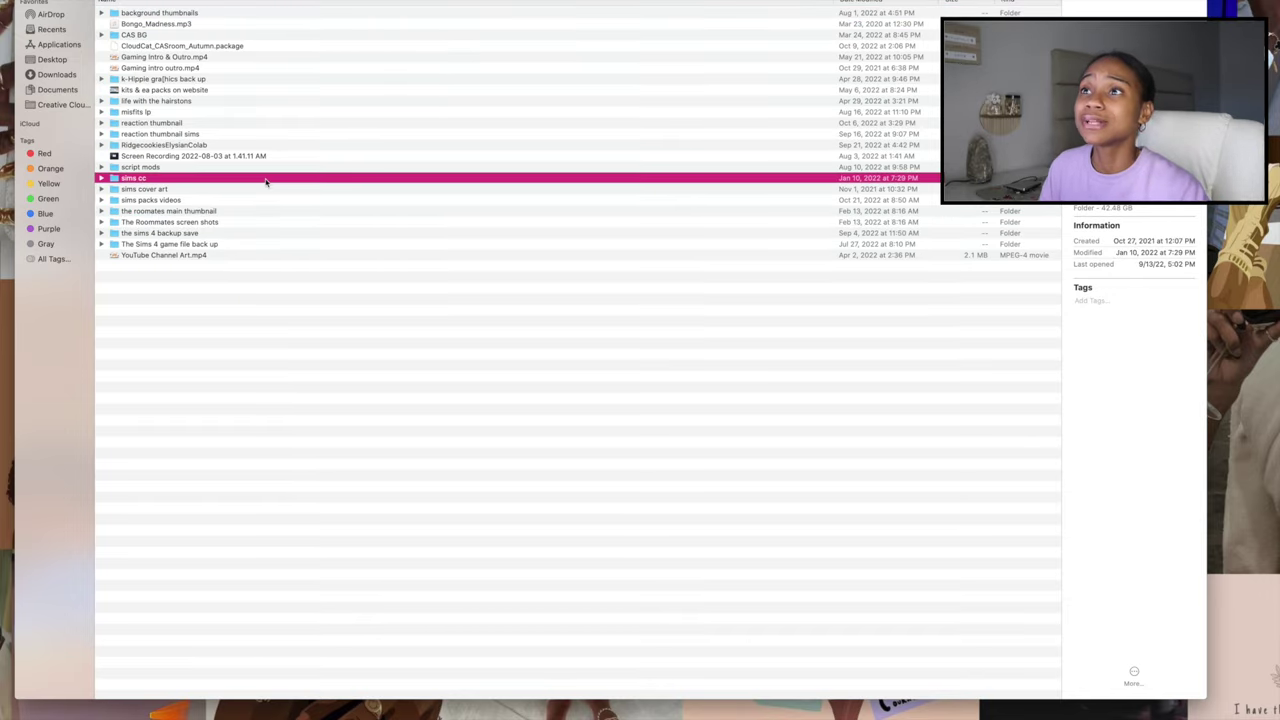
double_click(160, 14)
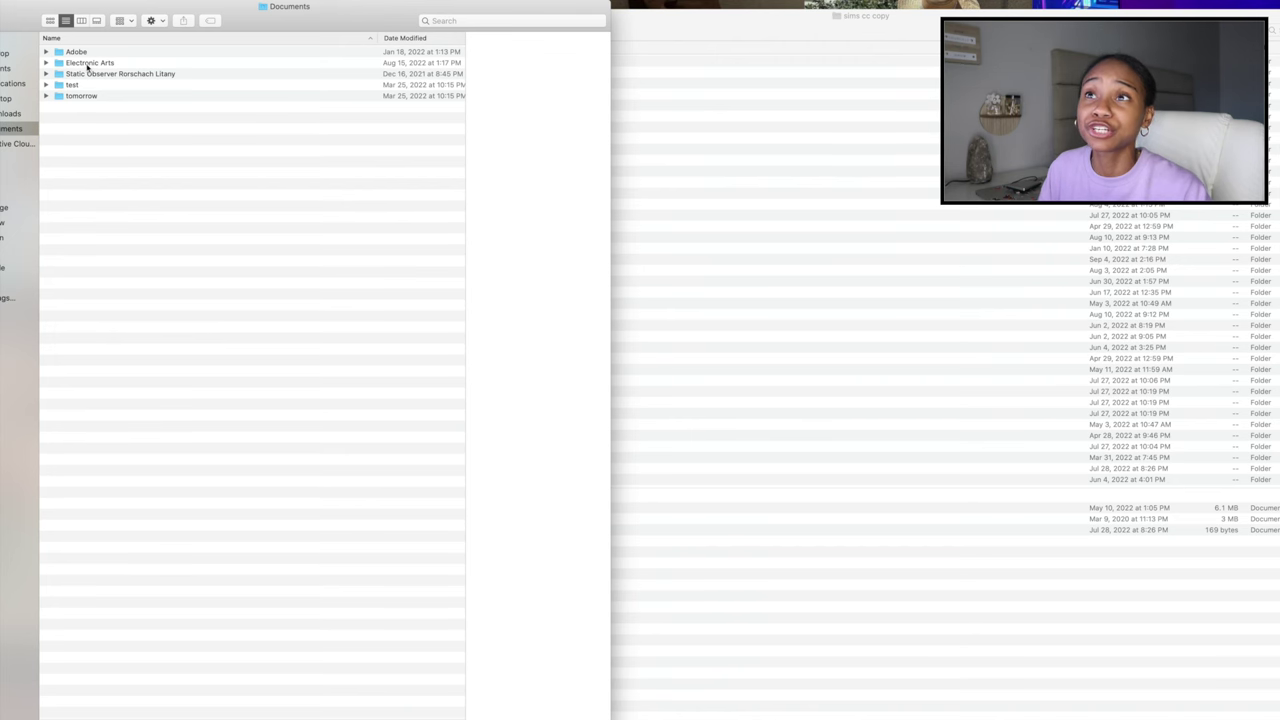
Step: Open the Electronic Arts folder in Documents, then its "The Sims 4" folder and the Mods folder inside it
double_click(87, 64)
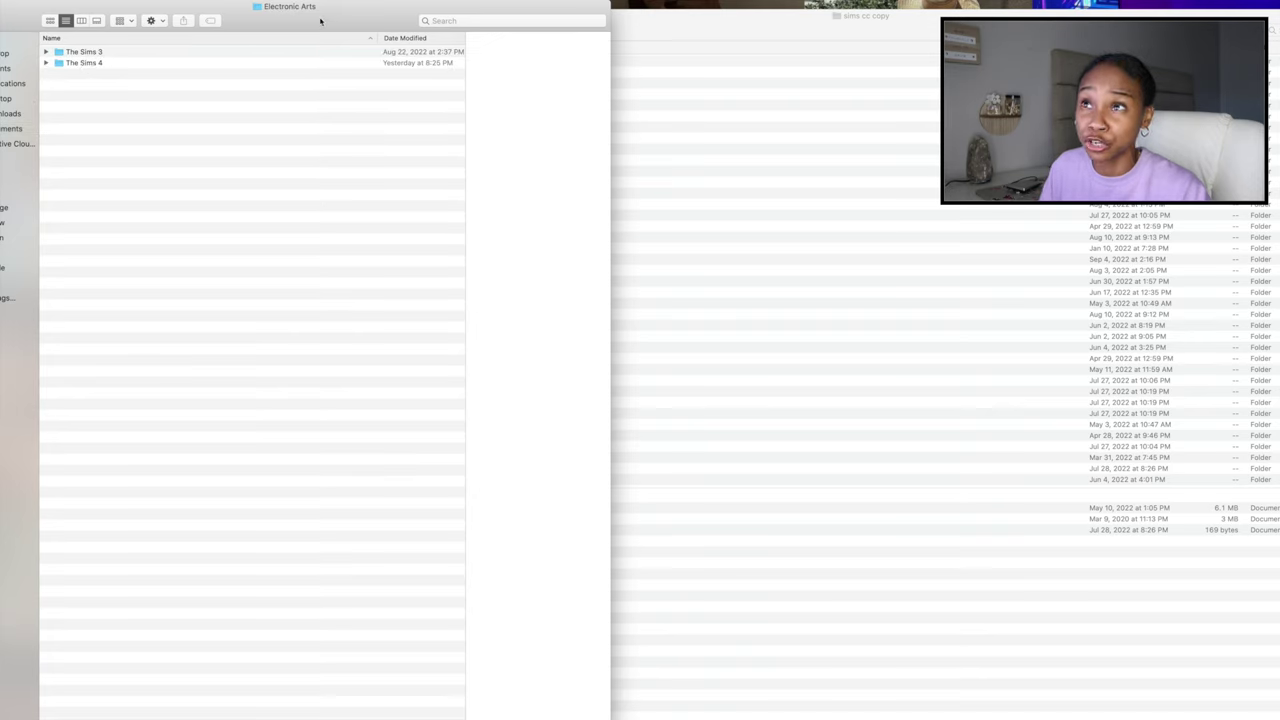
click(119, 63)
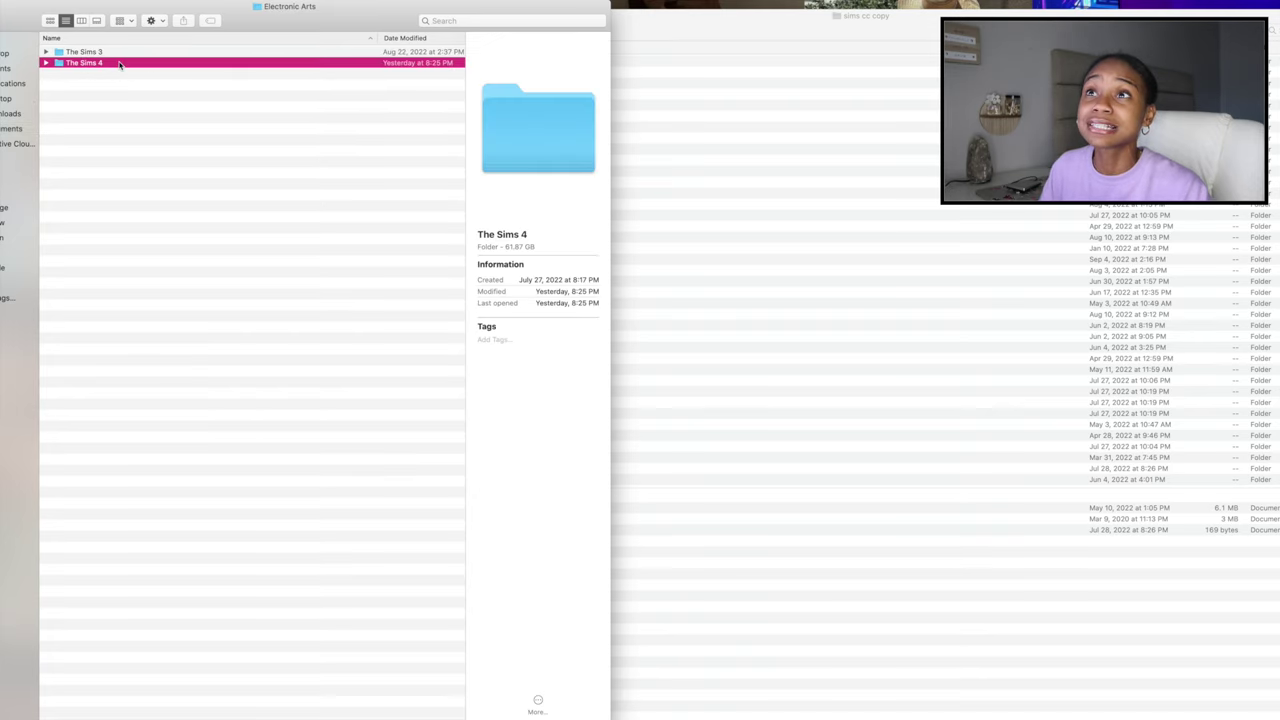
double_click(119, 63)
click(89, 230)
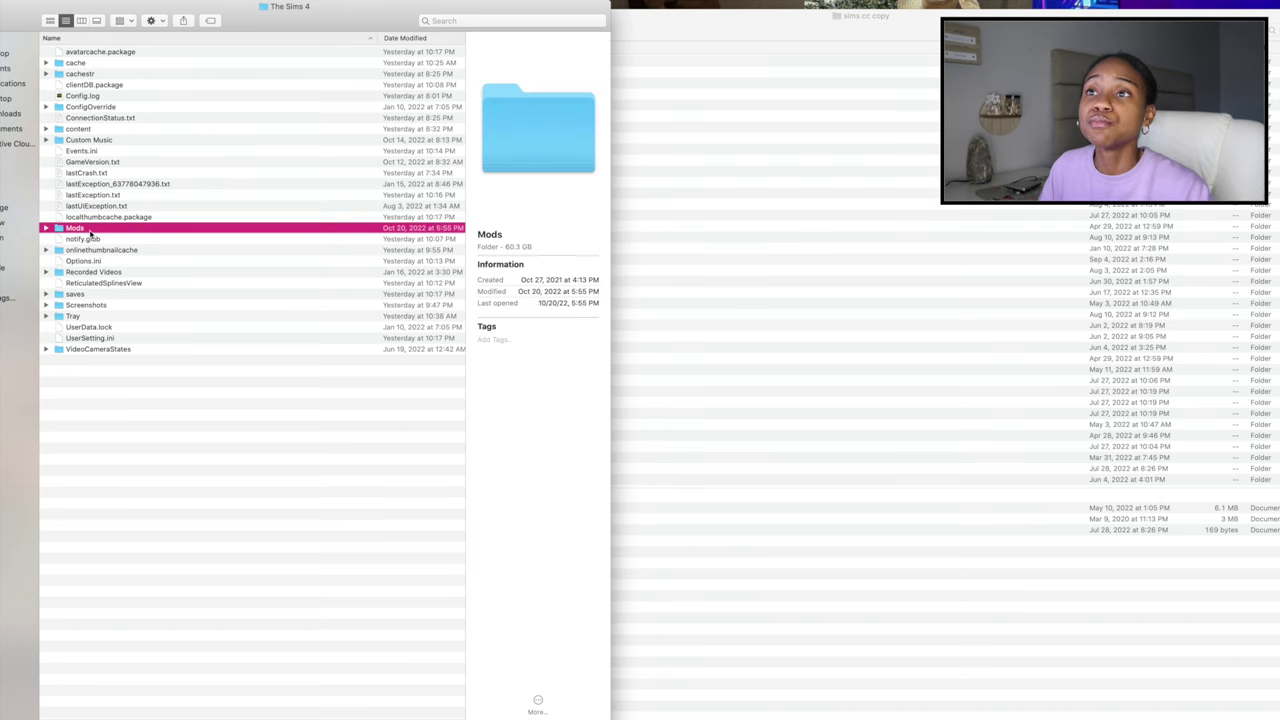
double_click(89, 230)
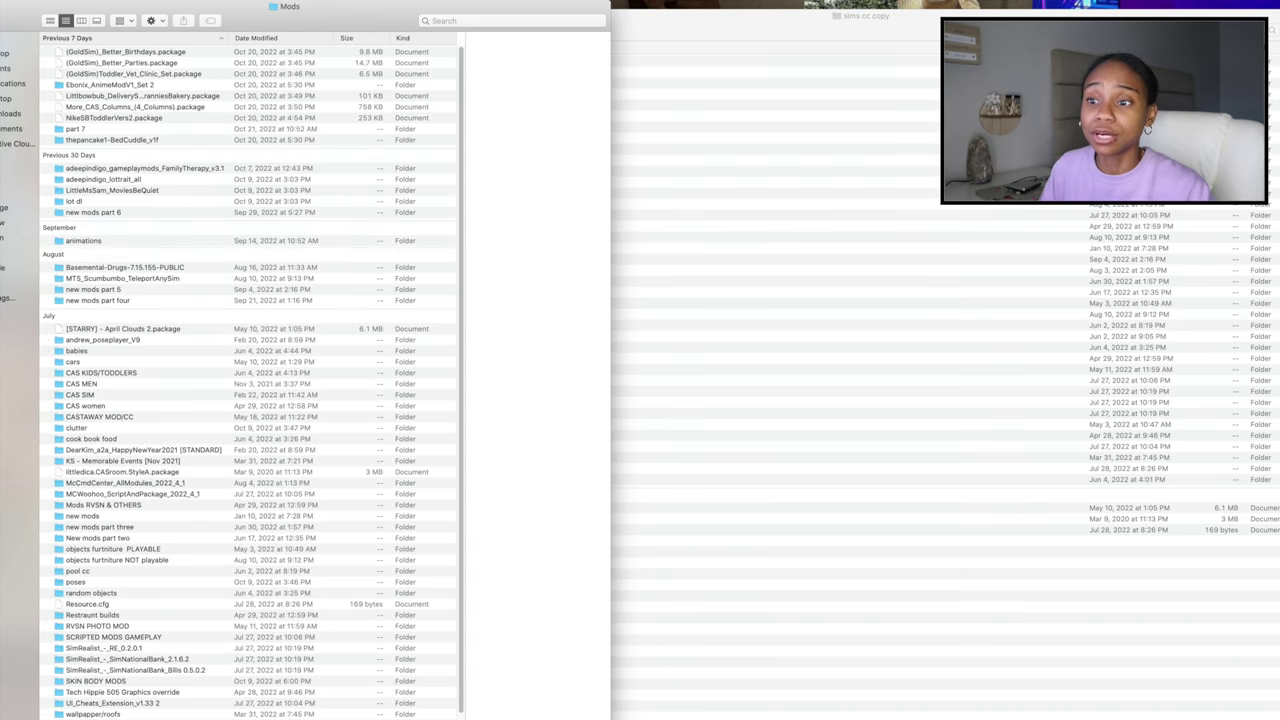
Step: Arrange the Mods window and the "sims cc copy" window side by side on the desktop
drag(407, 30, 435, 8)
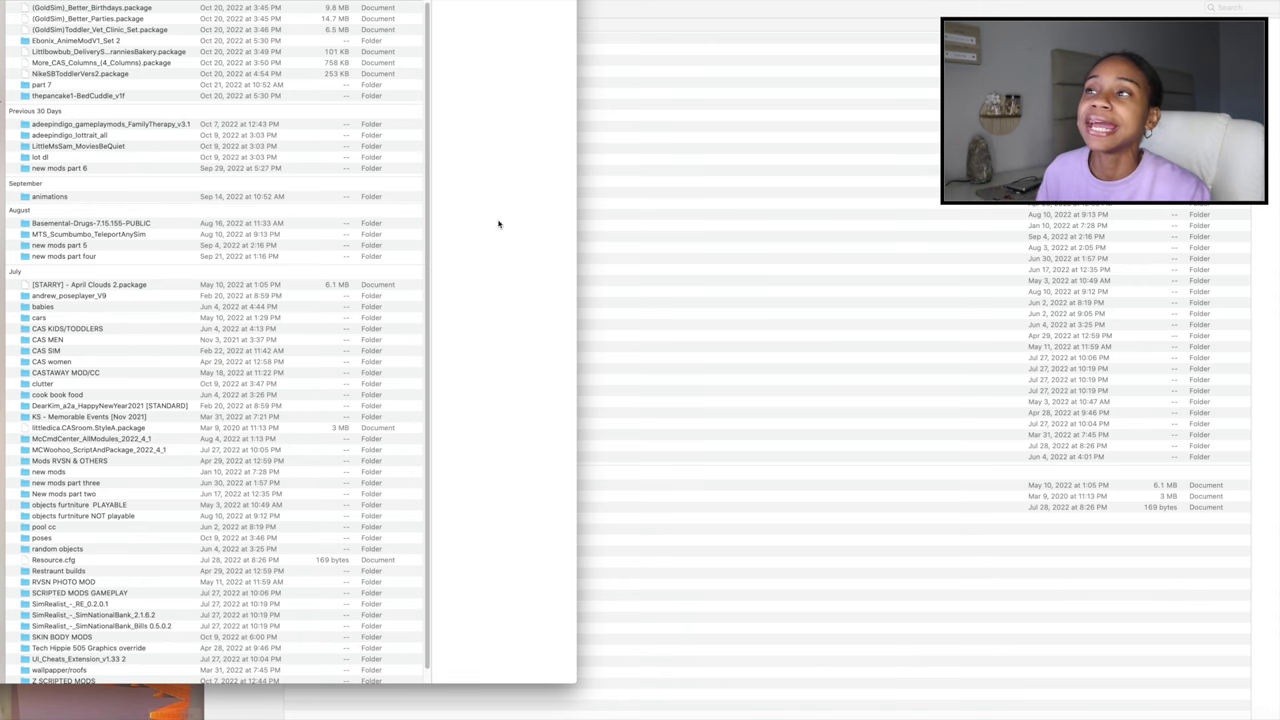
scroll(306, 600, down, 1)
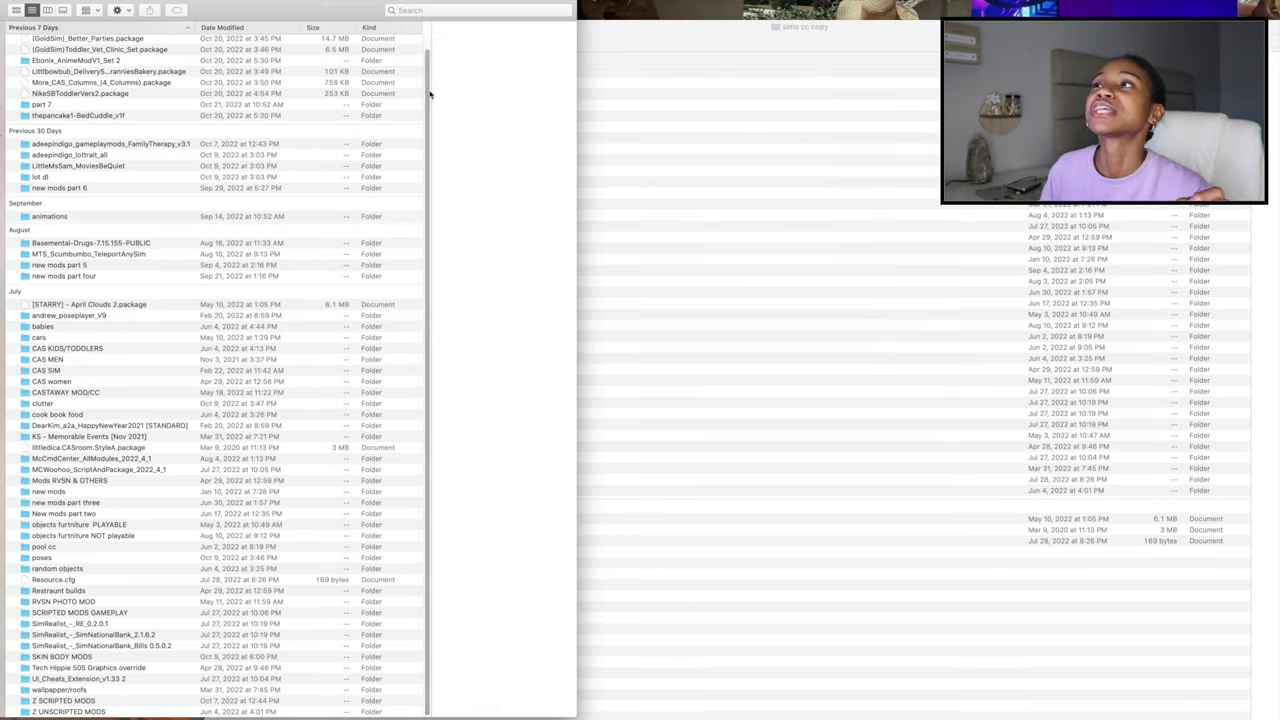
scroll(427, 2, up, 1)
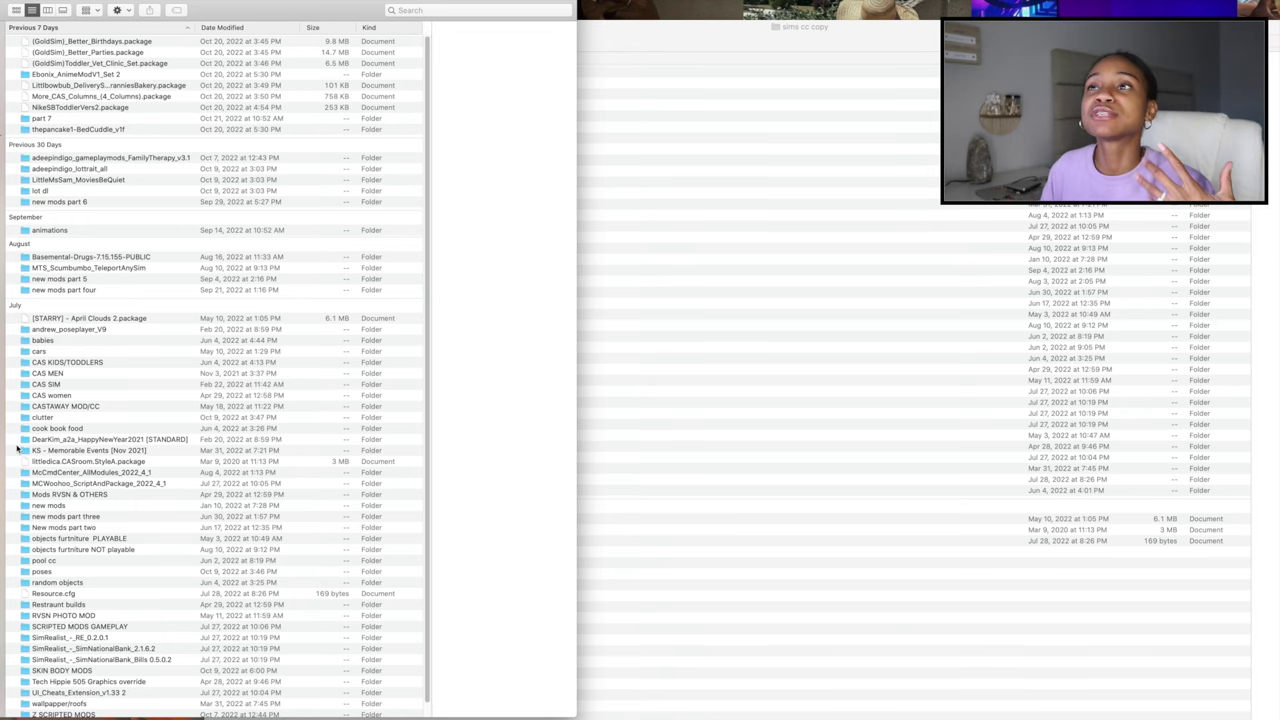
drag(209, 4, 187, 12)
click(629, 15)
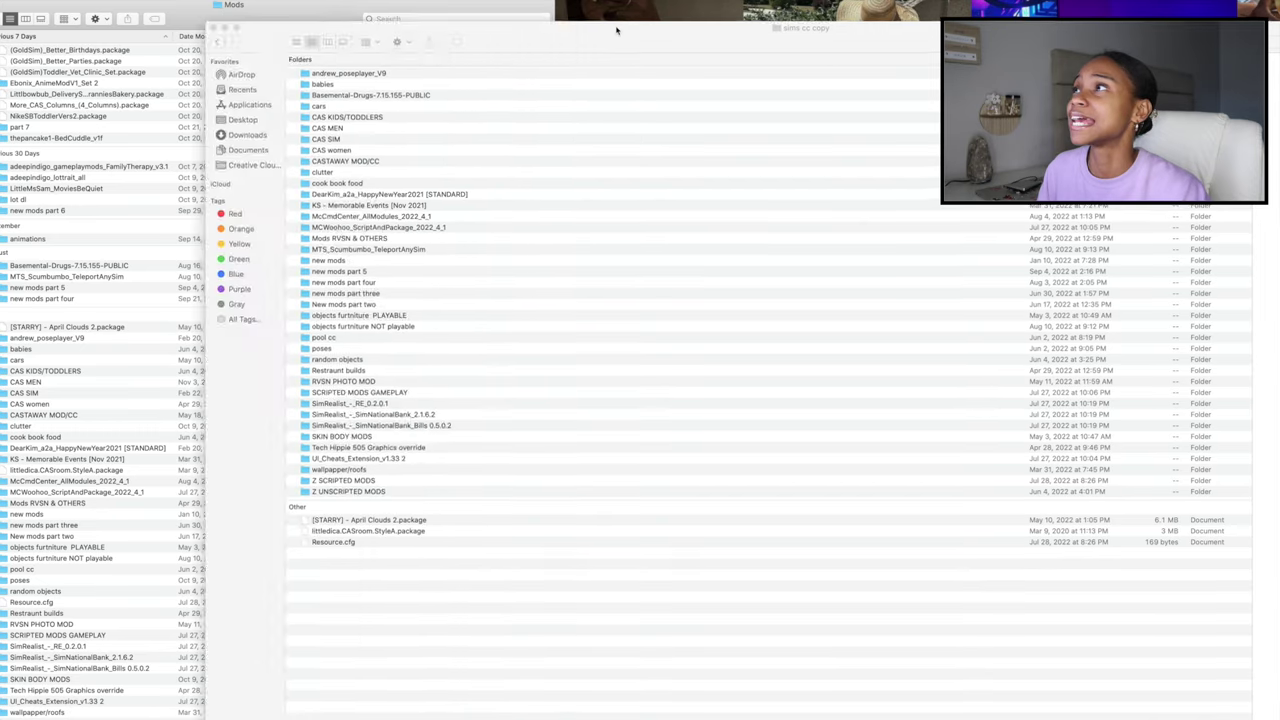
drag(353, 28, 508, 15)
drag(363, 9, 568, 10)
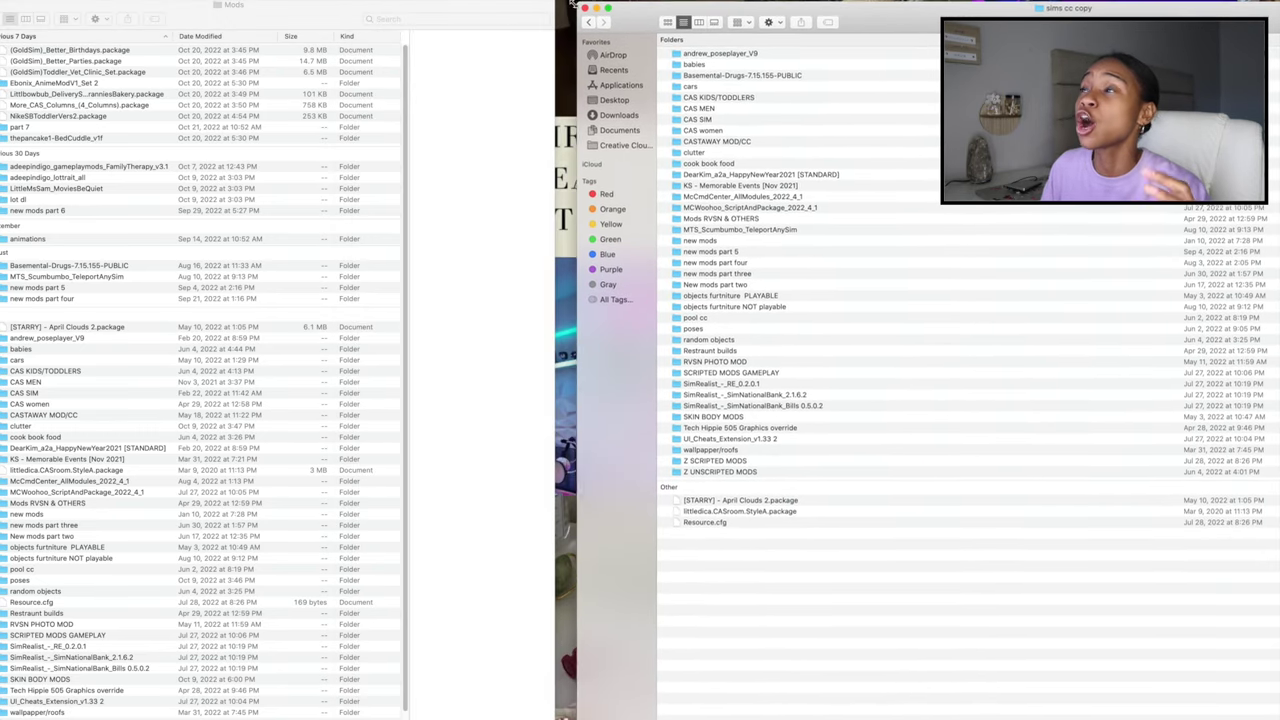
click(516, 9)
click(926, 48)
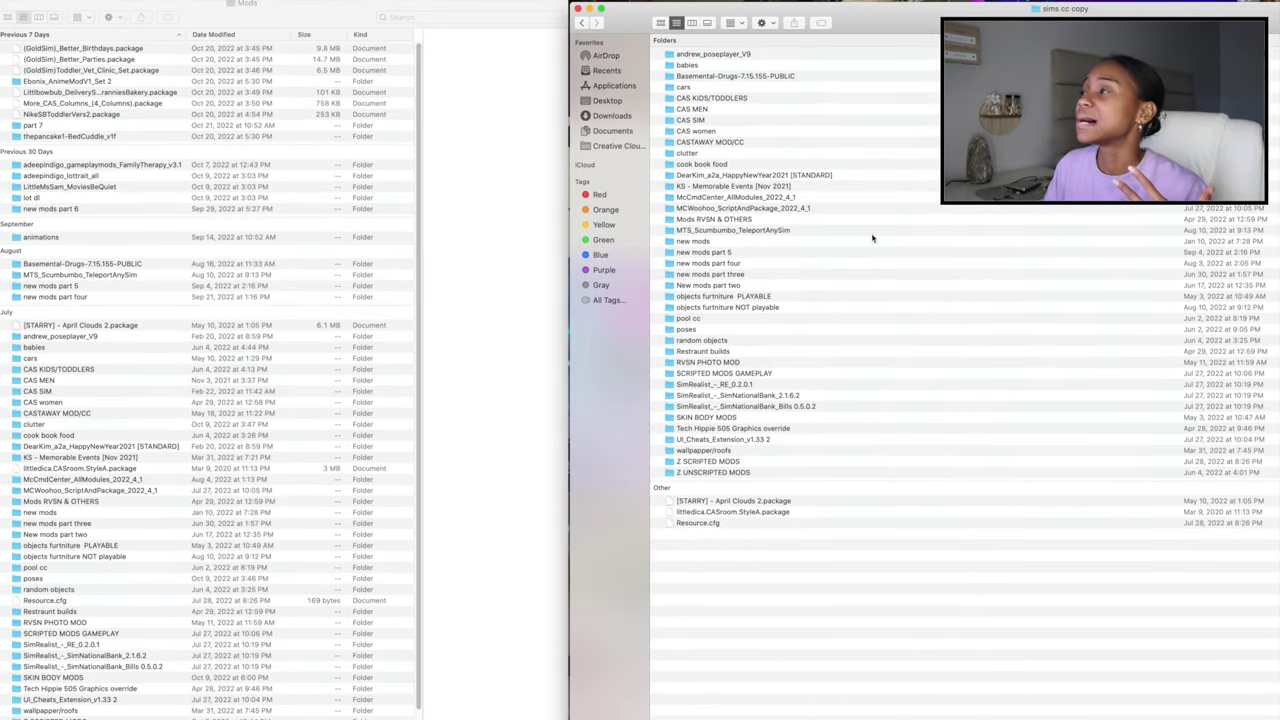
Step: Select all contents of Mods and of "sims cc copy" in turn to compare the two folders
drag(752, 540, 756, 153)
right_click(756, 153)
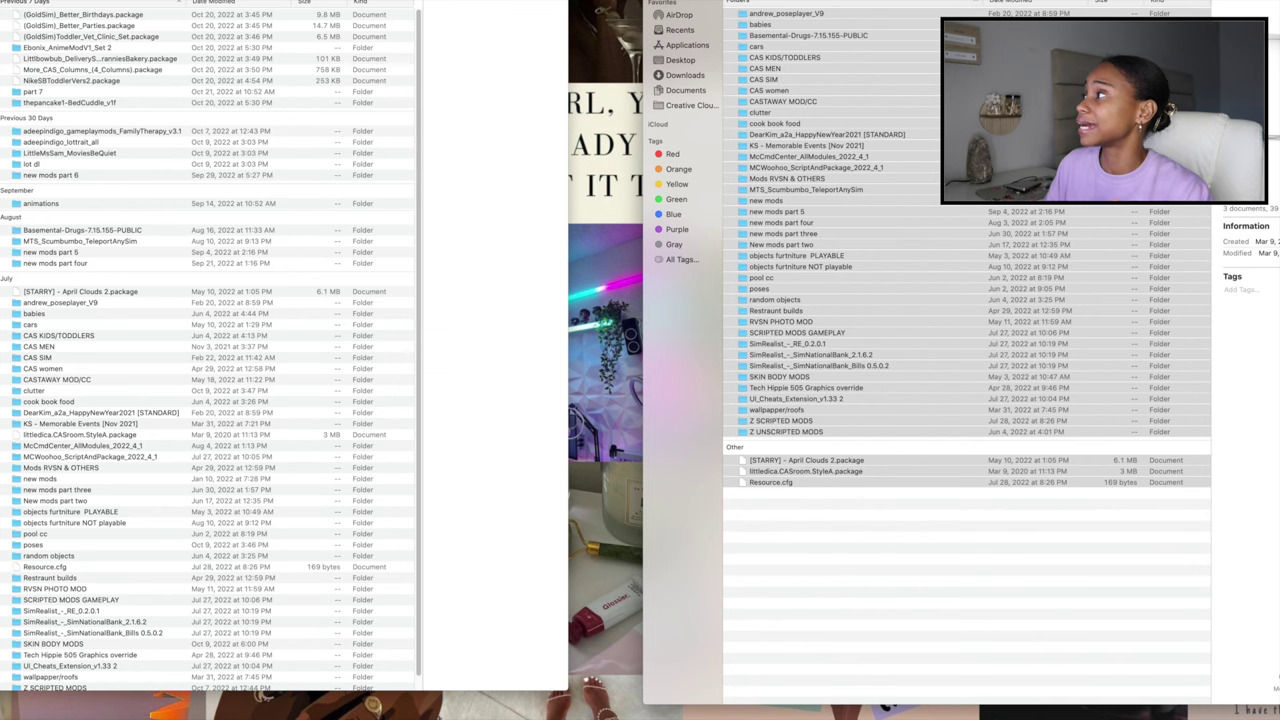
click(1101, 597)
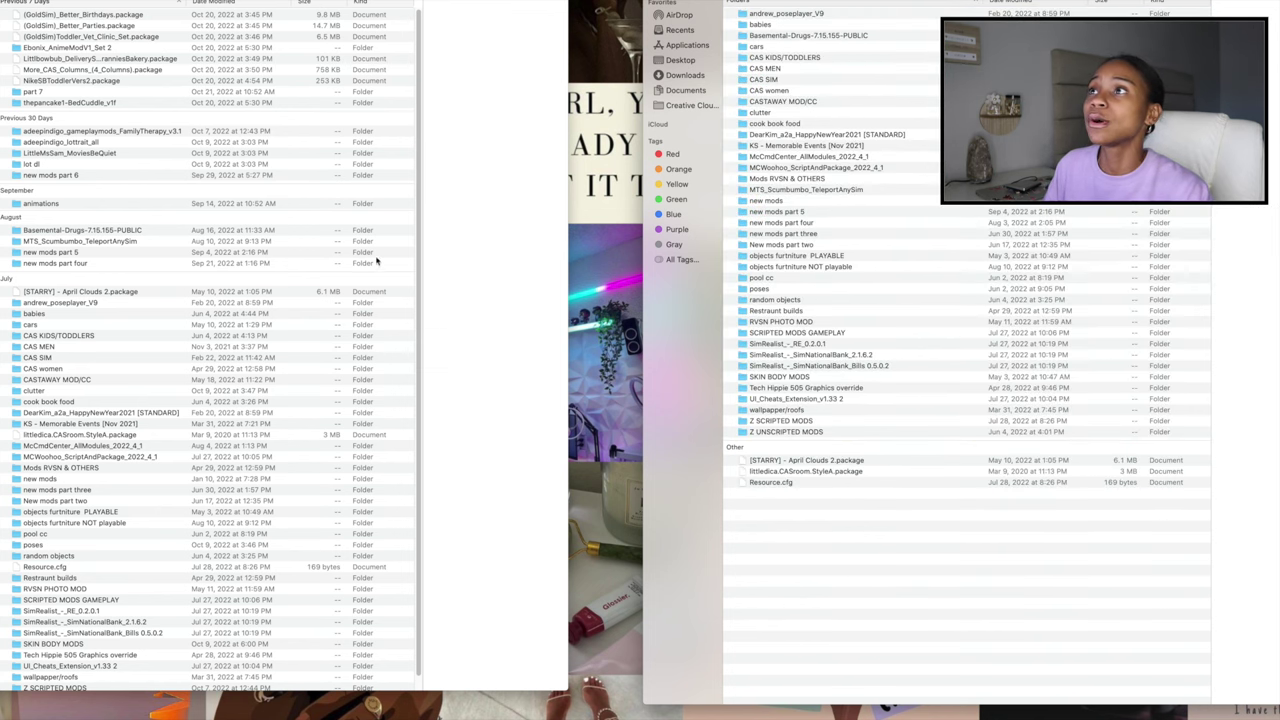
key(super+a)
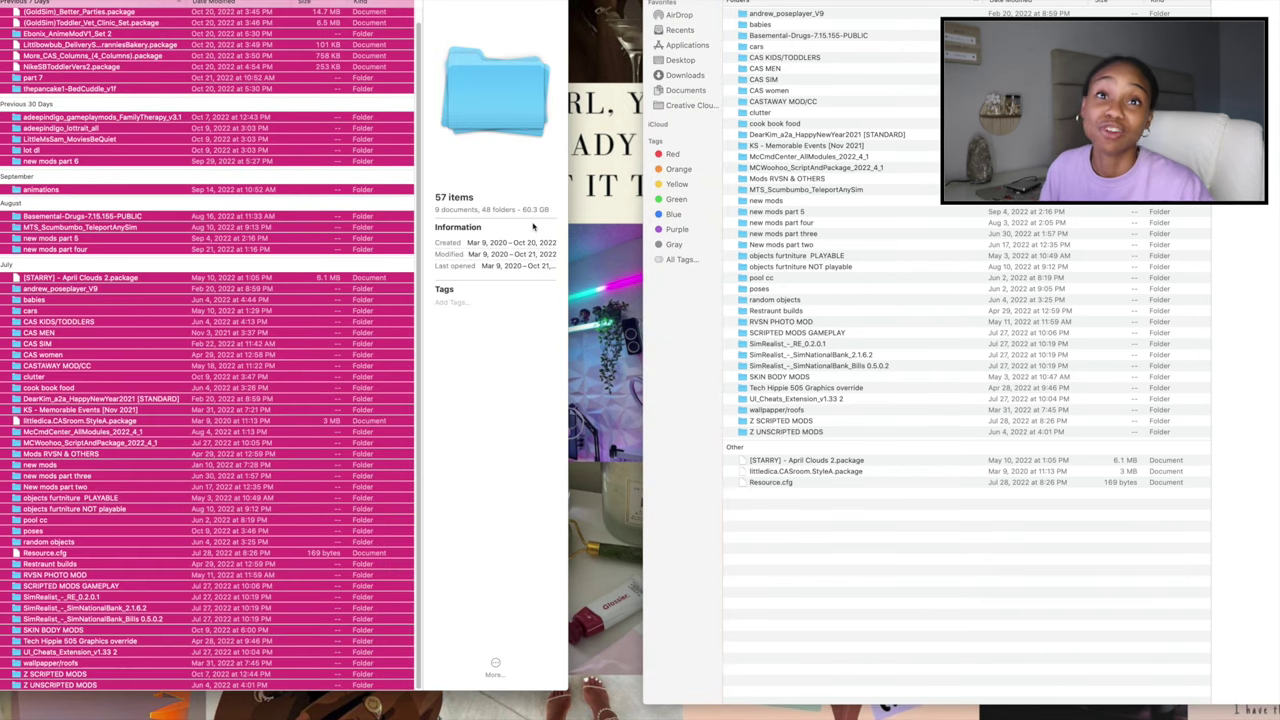
click(910, 642)
key(super+a)
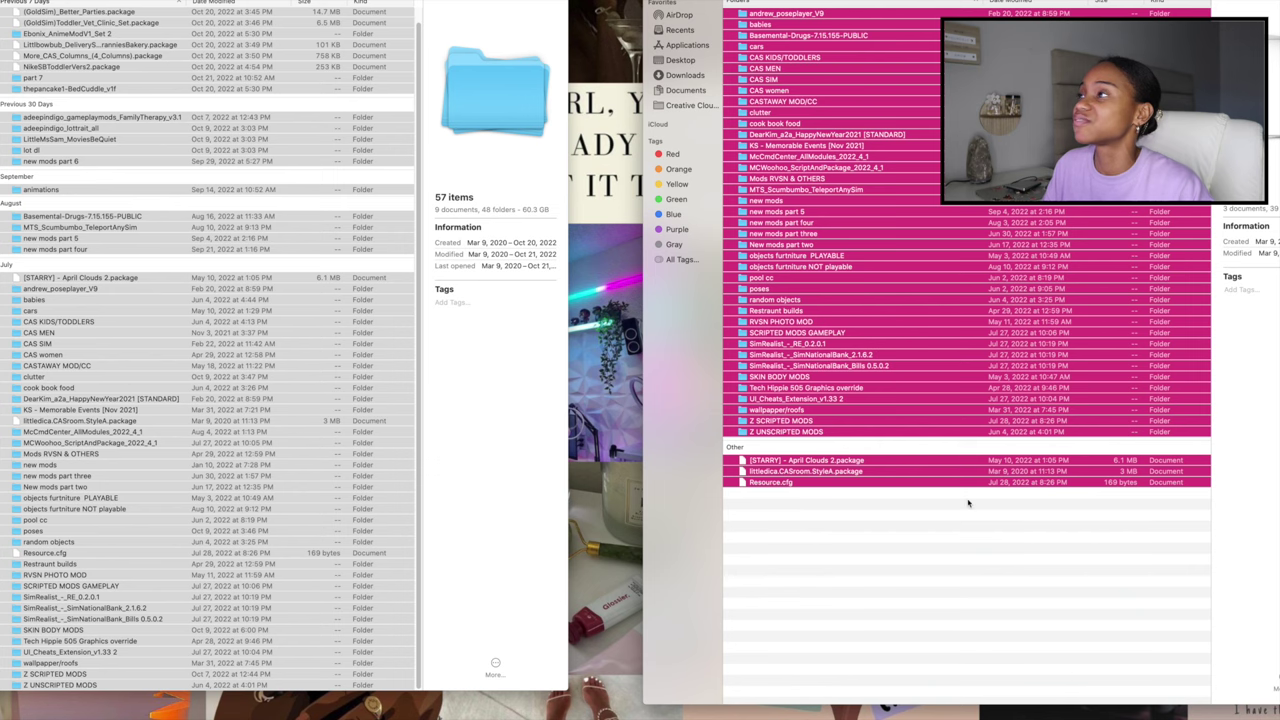
click(968, 504)
drag(700, 3, 686, 3)
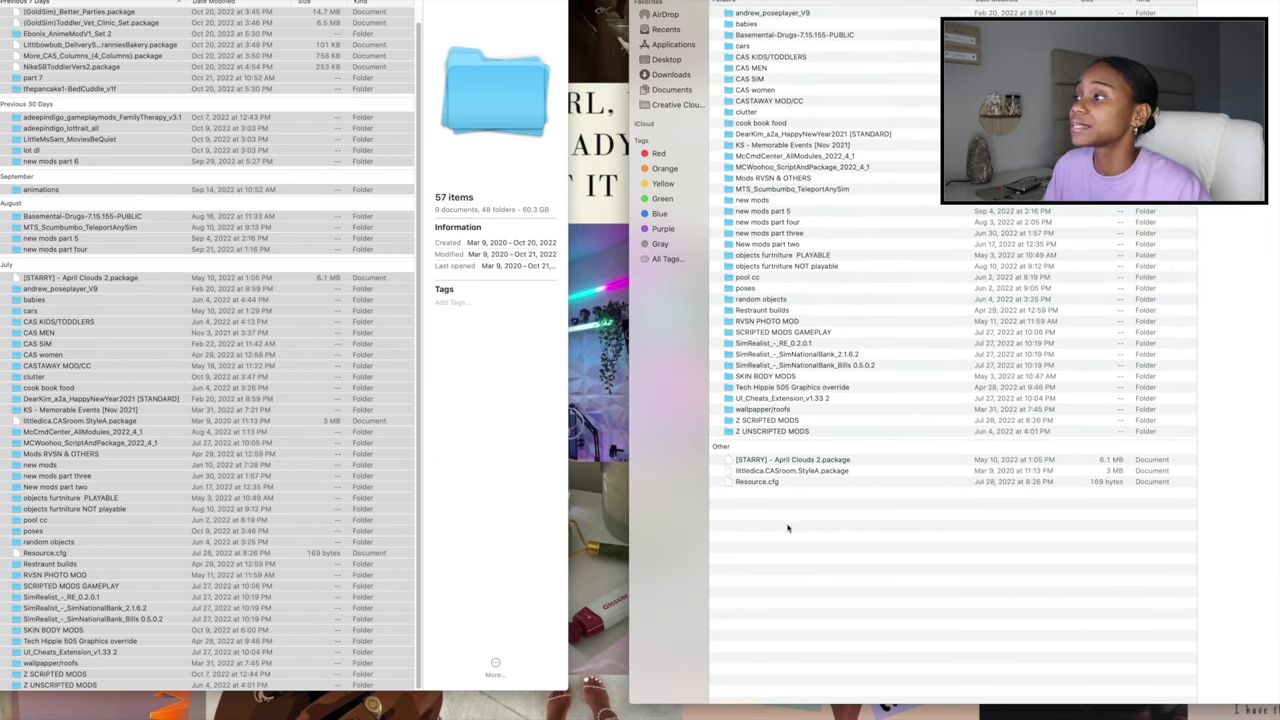
Step: Select all the old contents of the "sims cc copy" folder and move them to the Trash
key(super+a)
right_click(870, 242)
click(920, 282)
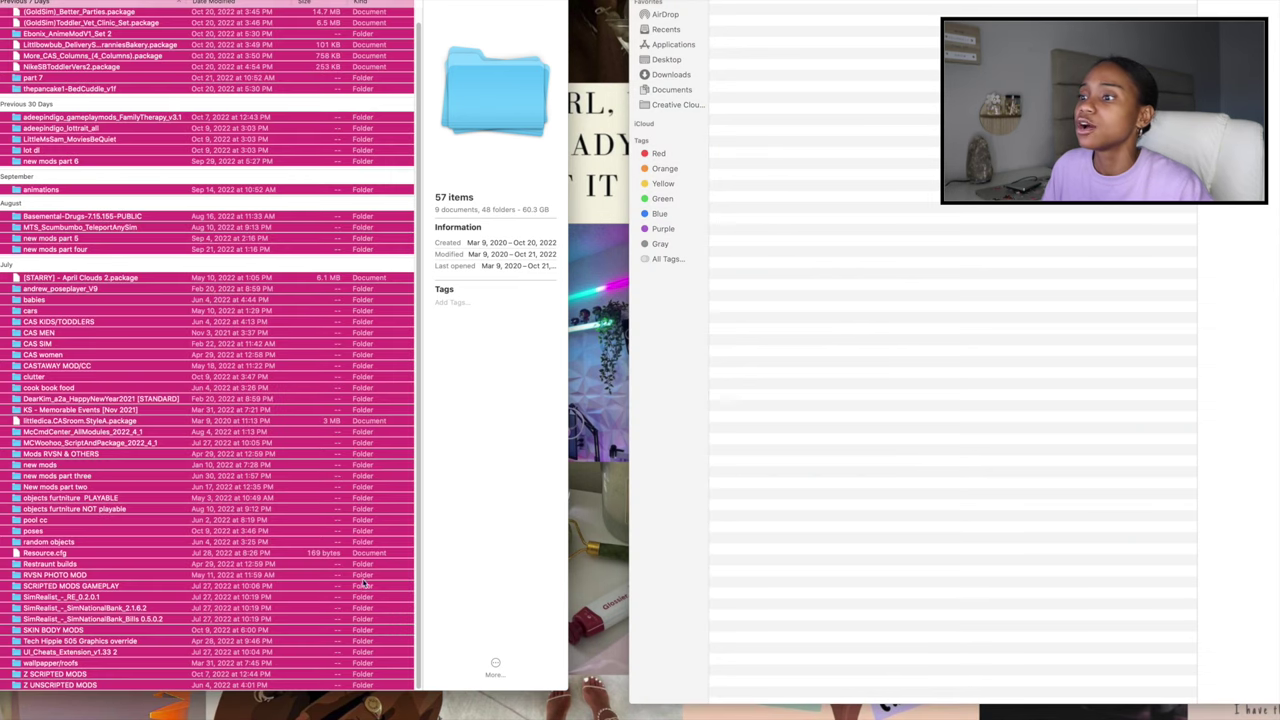
Step: Copy all the items in the Mods folder and paste them into the emptied "sims cc copy" folder
click(520, 466)
right_click(309, 65)
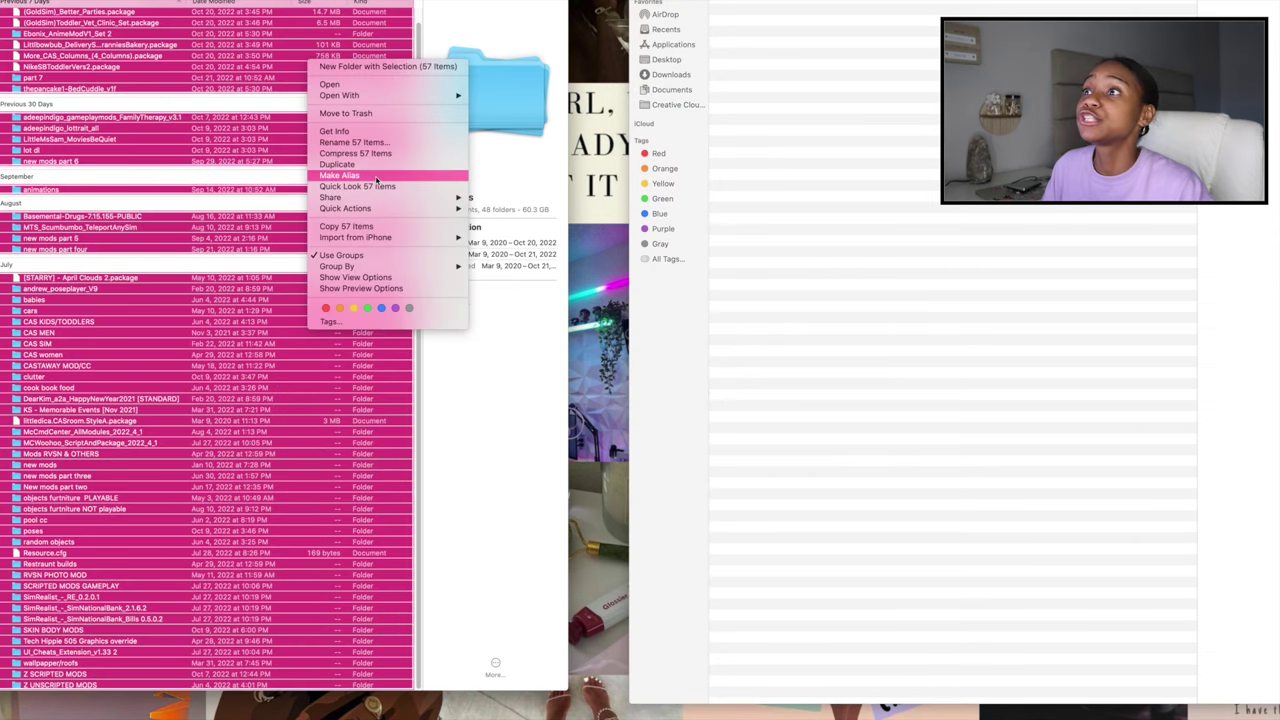
click(345, 226)
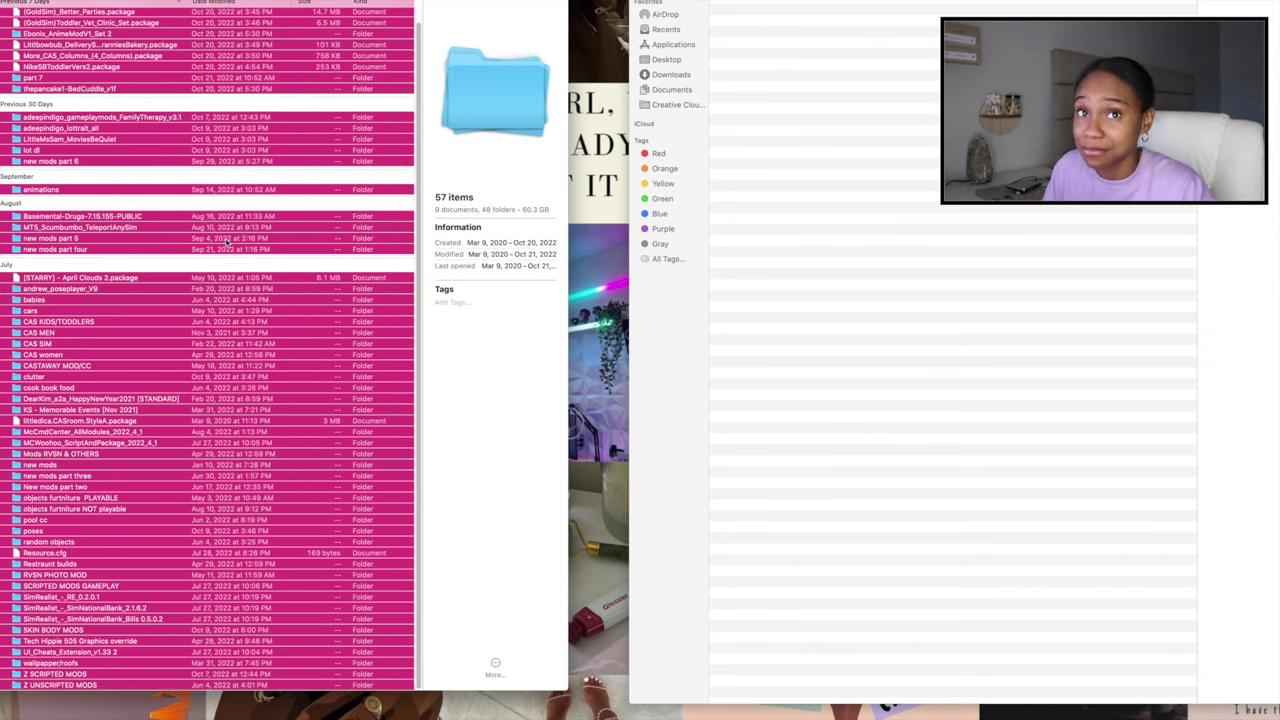
click(924, 92)
right_click(824, 50)
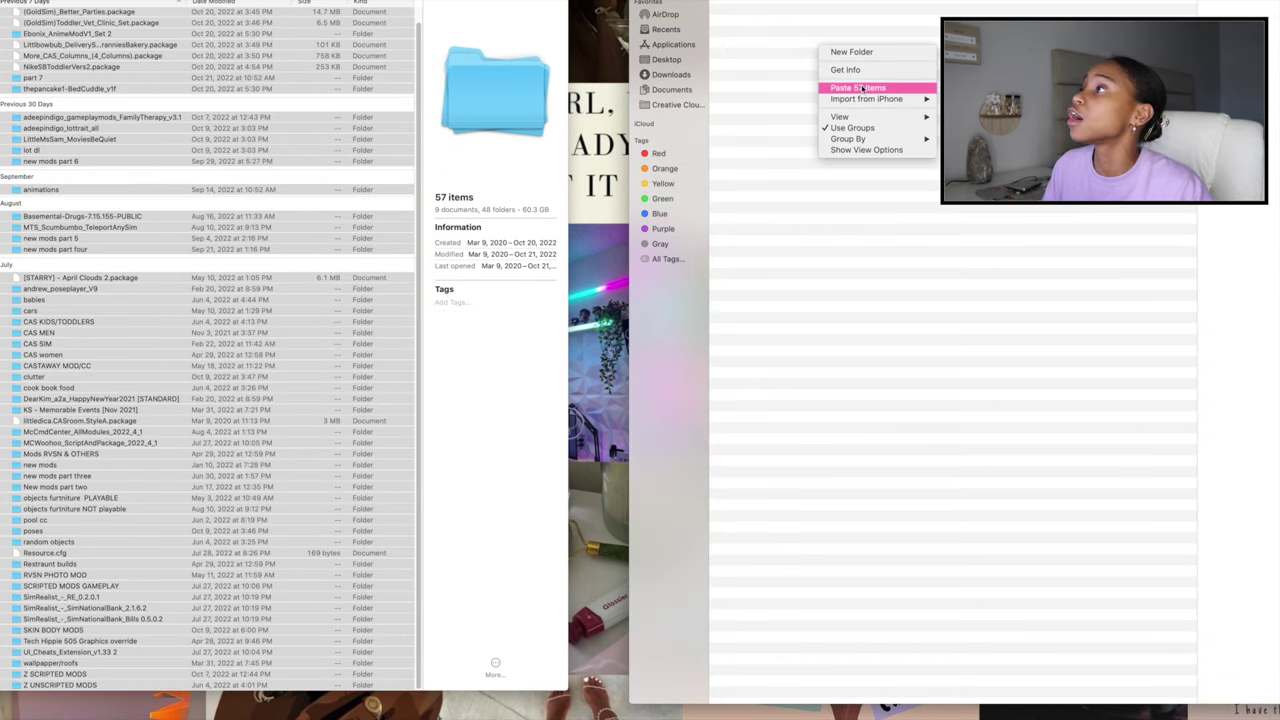
click(856, 87)
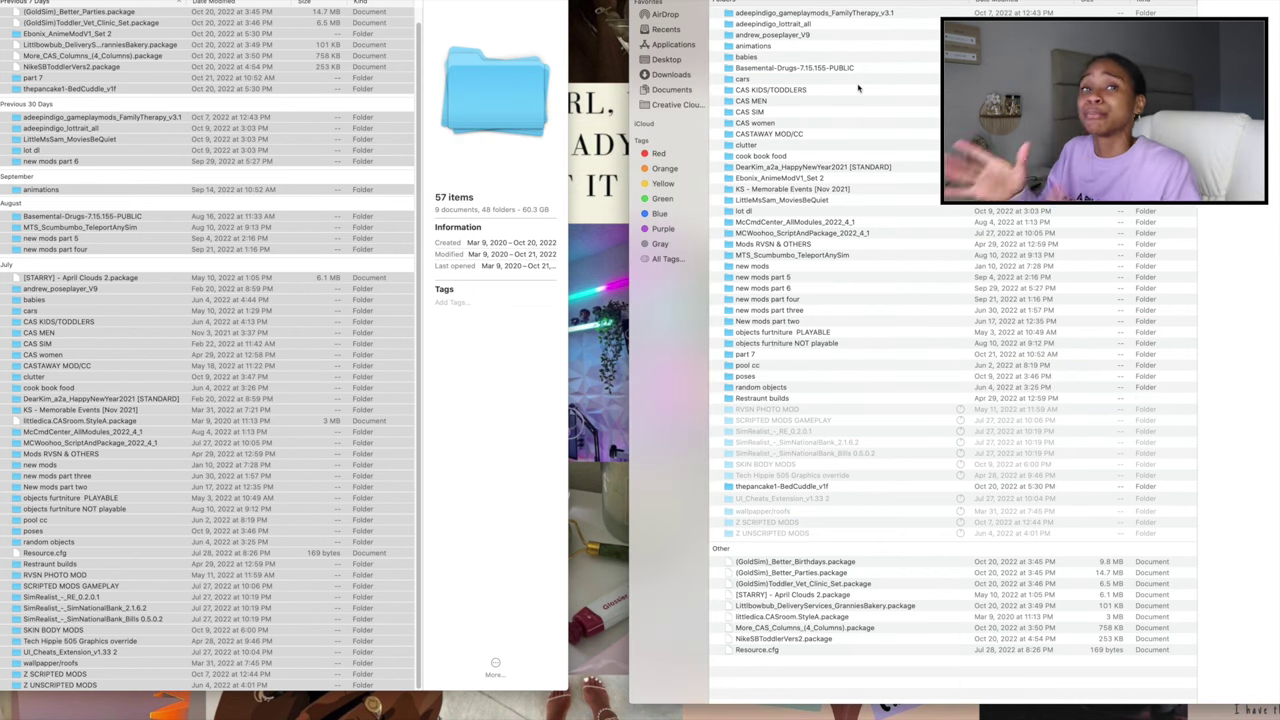
Step: Select everything pasted into "sims cc copy" to check the backup, and select only "cook book food" in Mods
key(super+a)
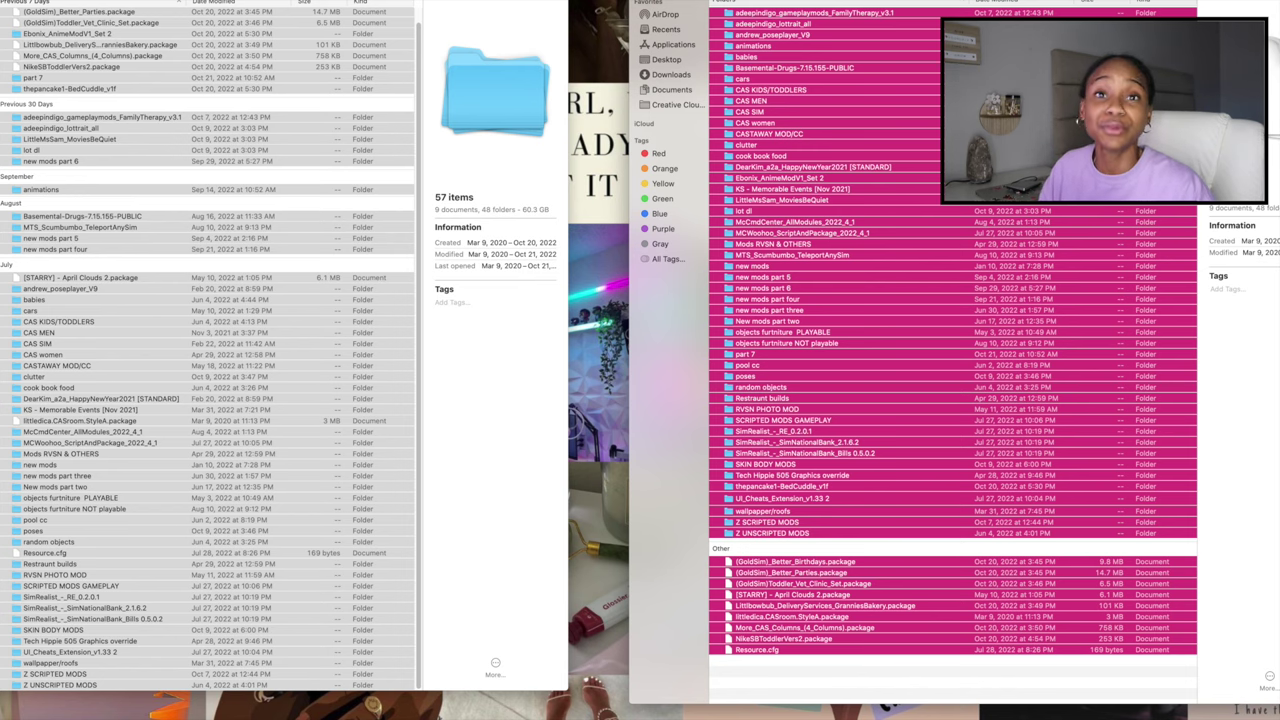
click(800, 673)
click(312, 601)
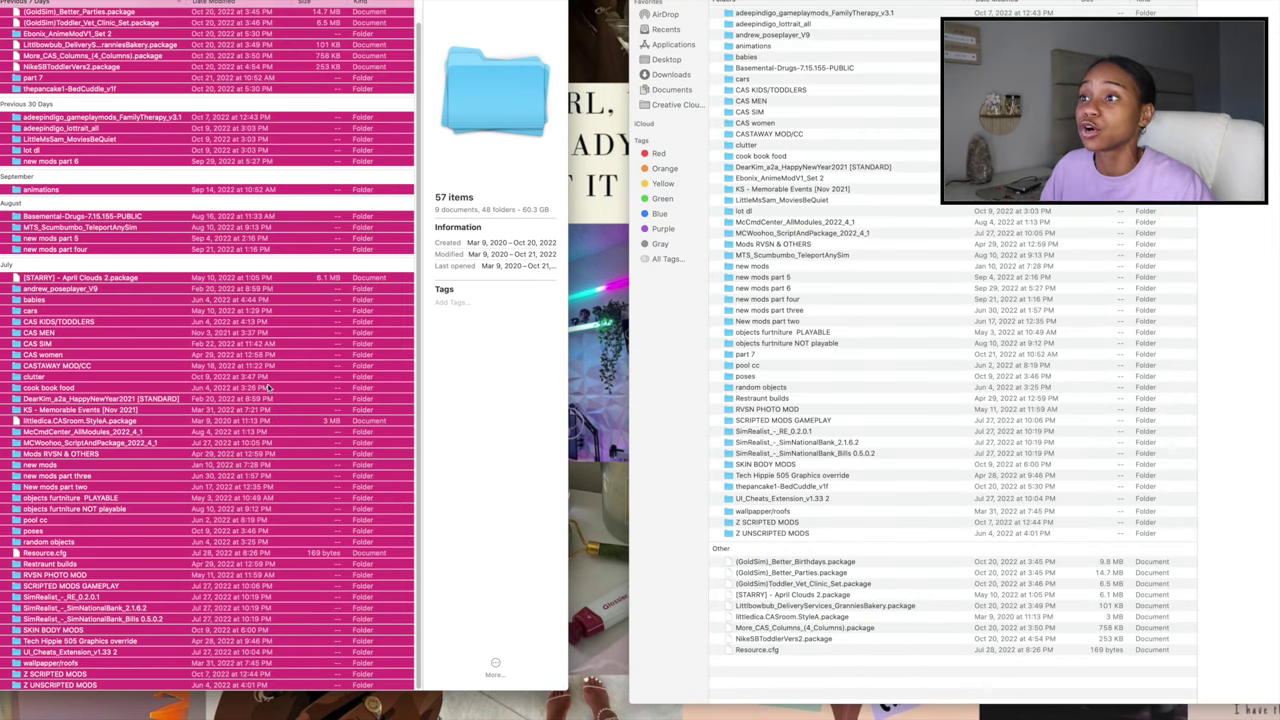
text(cook)
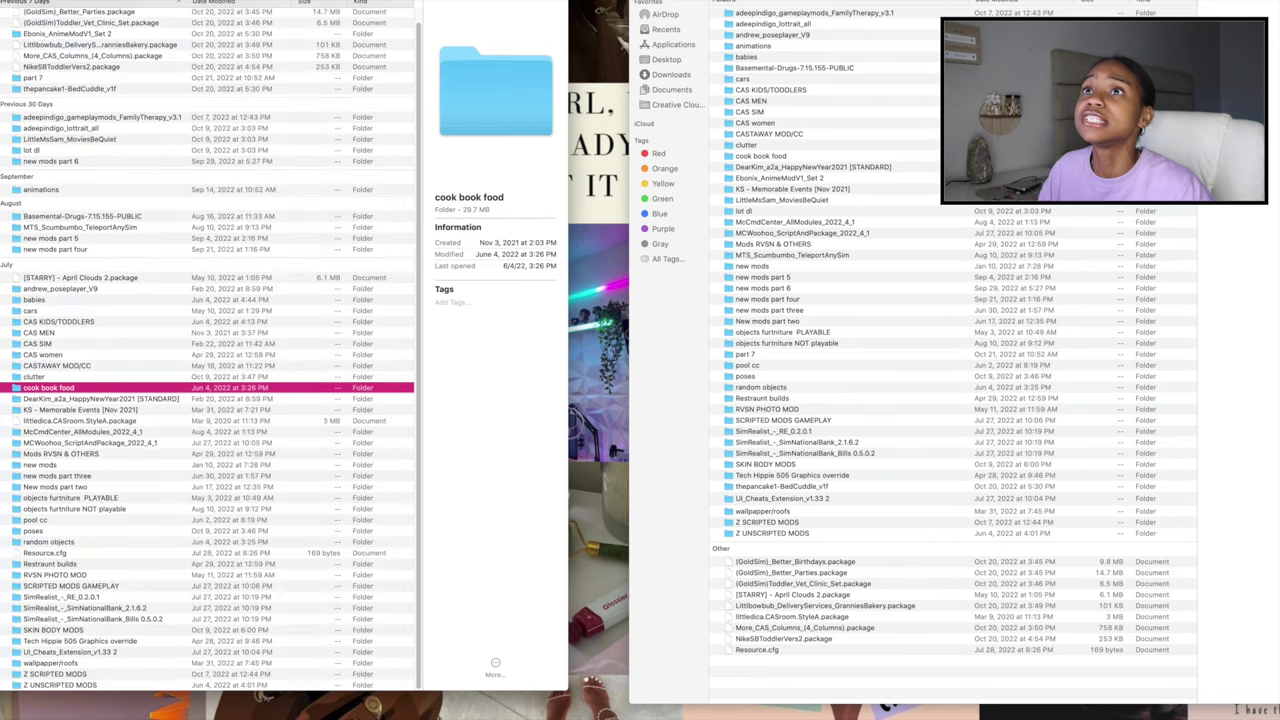
Step: Go back up to "The Sims 4" folder, open its saves folder, and select all the save files
key(super+Up)
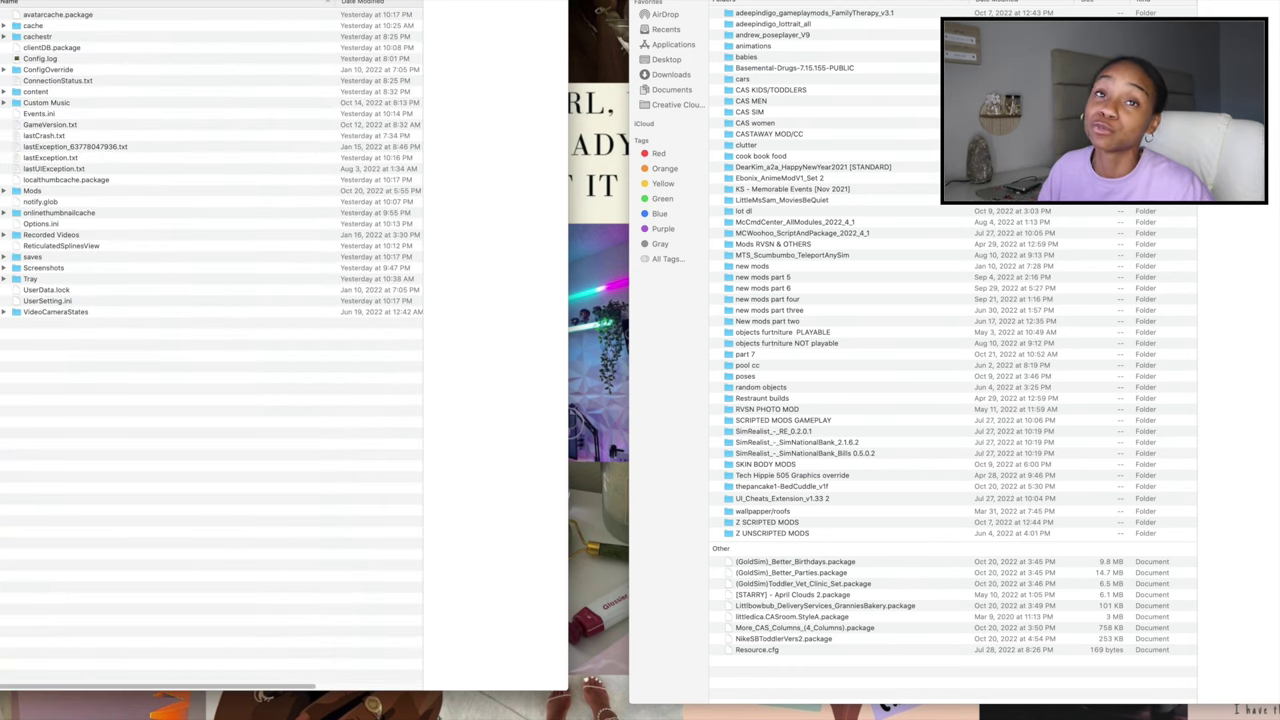
drag(151, 2, 183, 0)
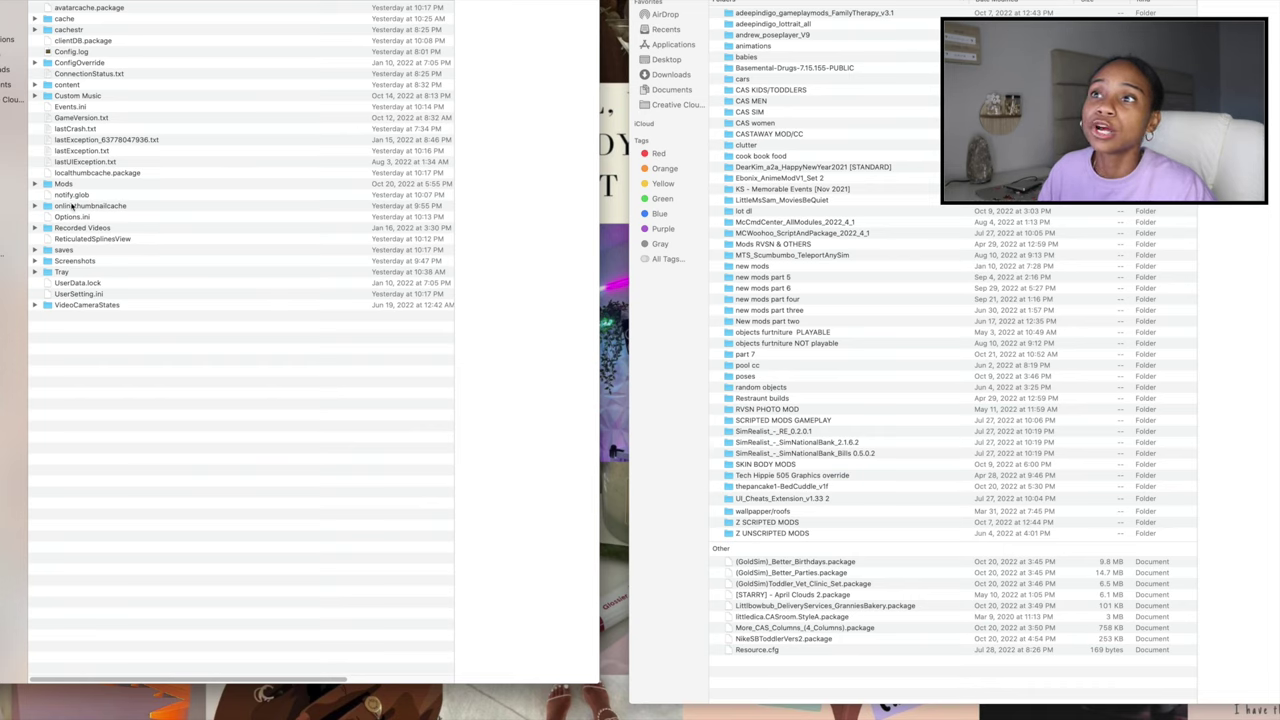
double_click(66, 250)
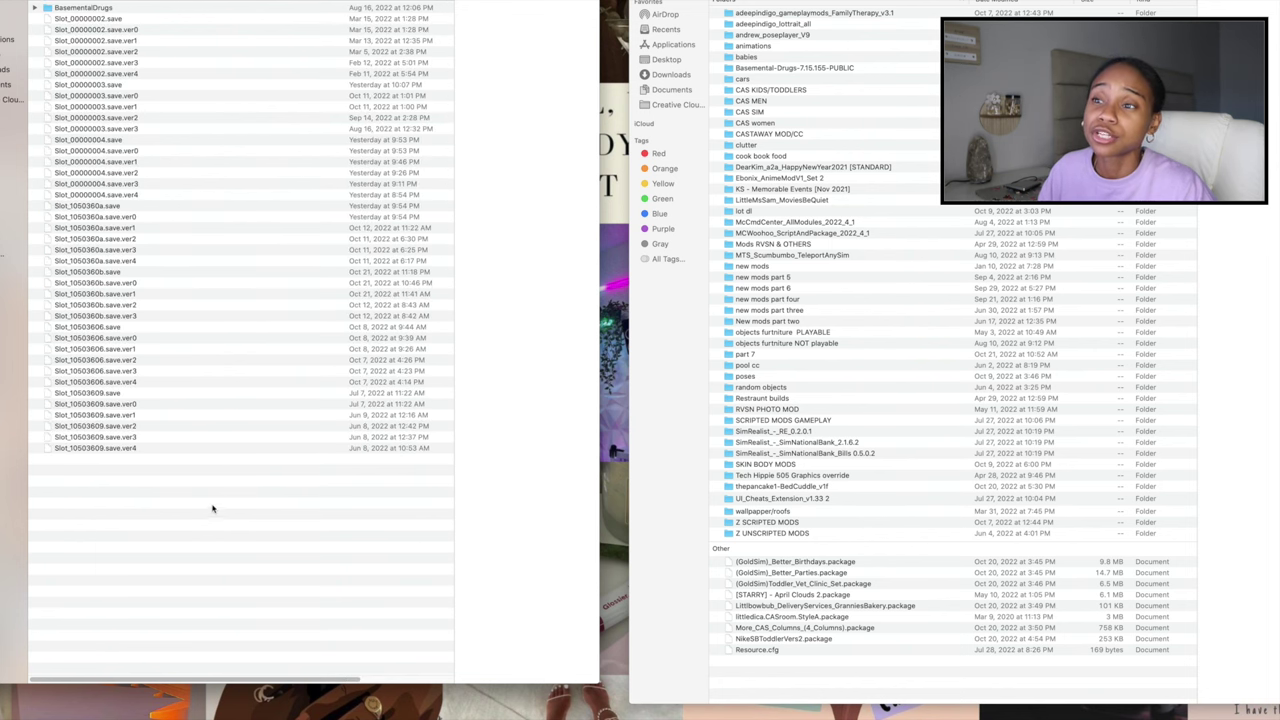
key(super+a)
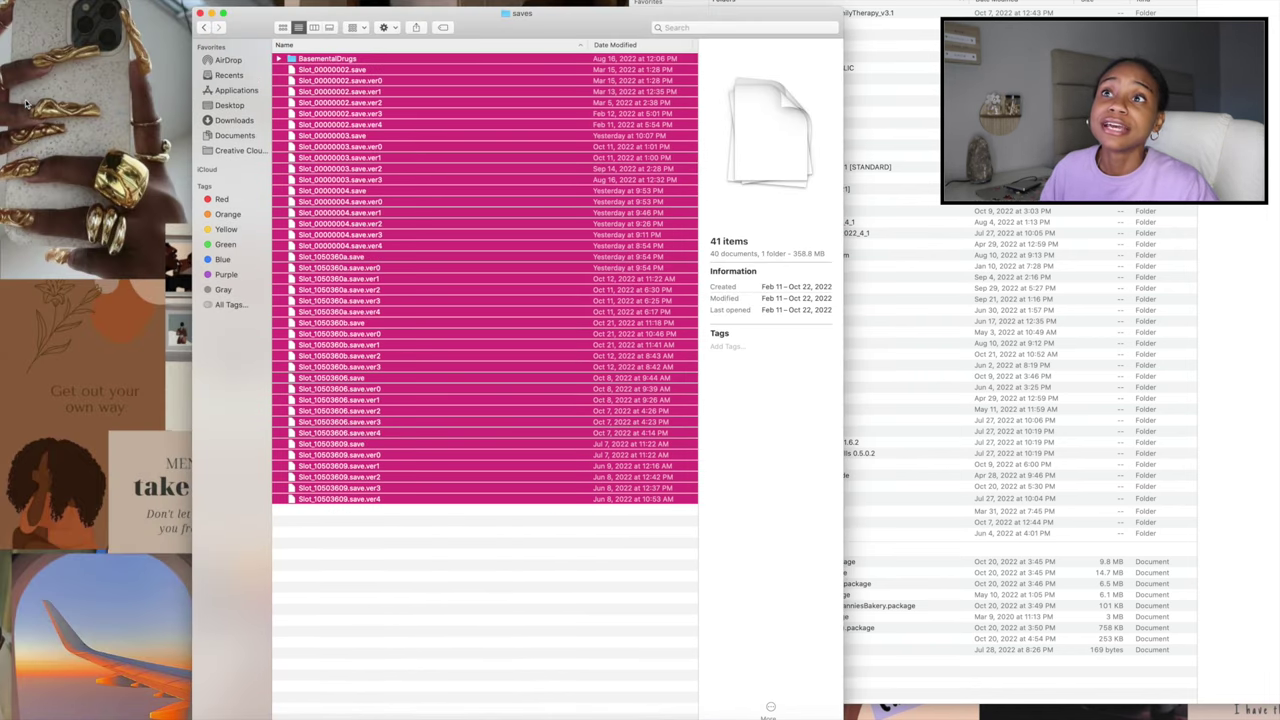
Step: In the backup window, view the contents of "The Sims 4 game file back up" and return to the parent folder
key(super+grave)
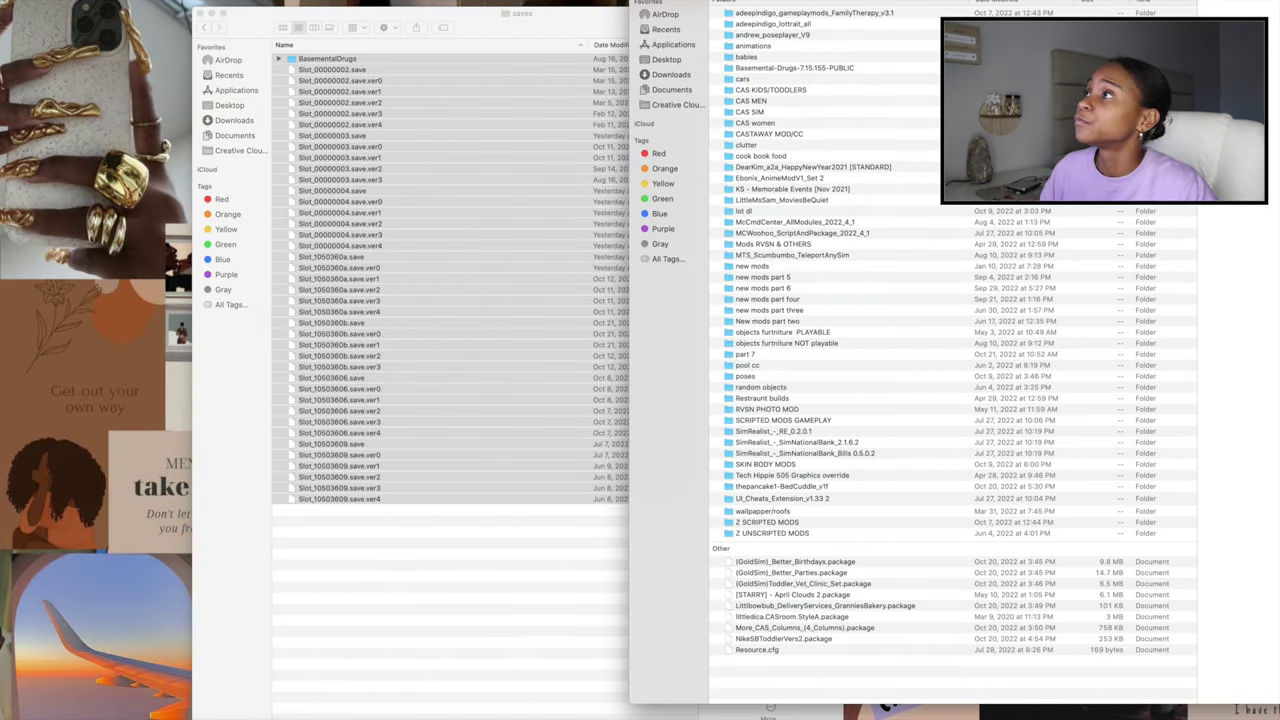
key(Left)
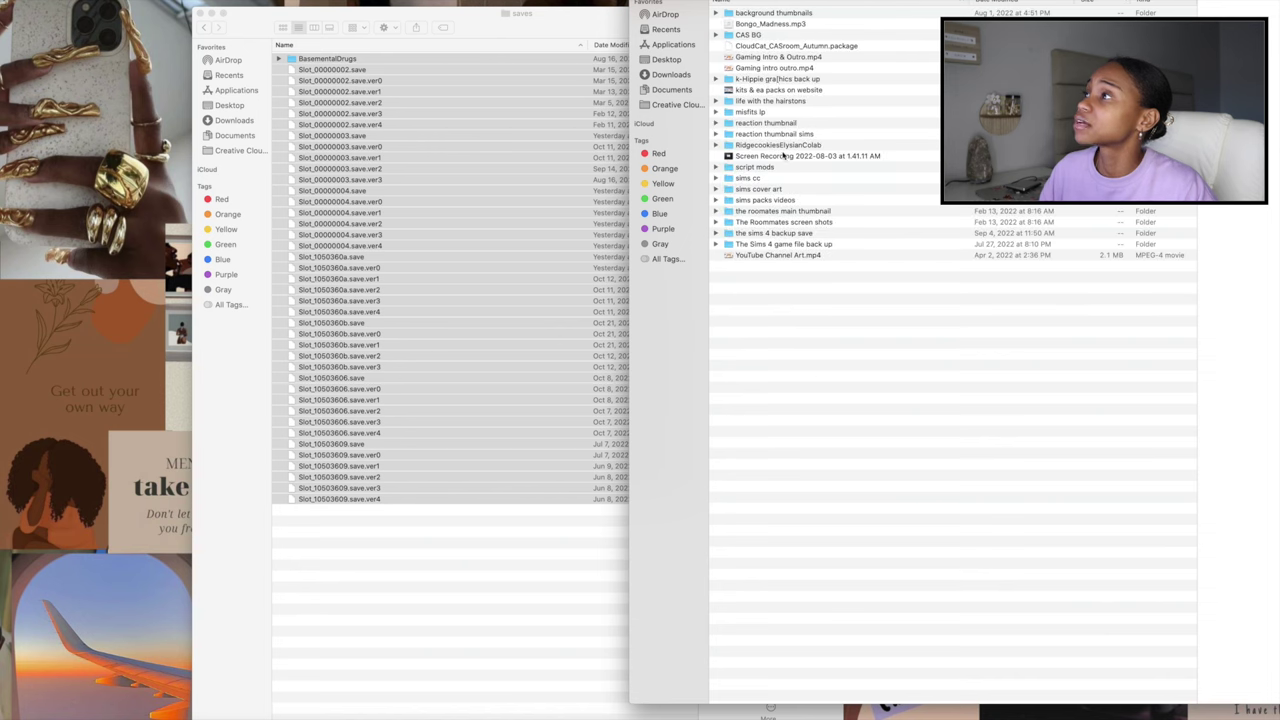
key(super+])
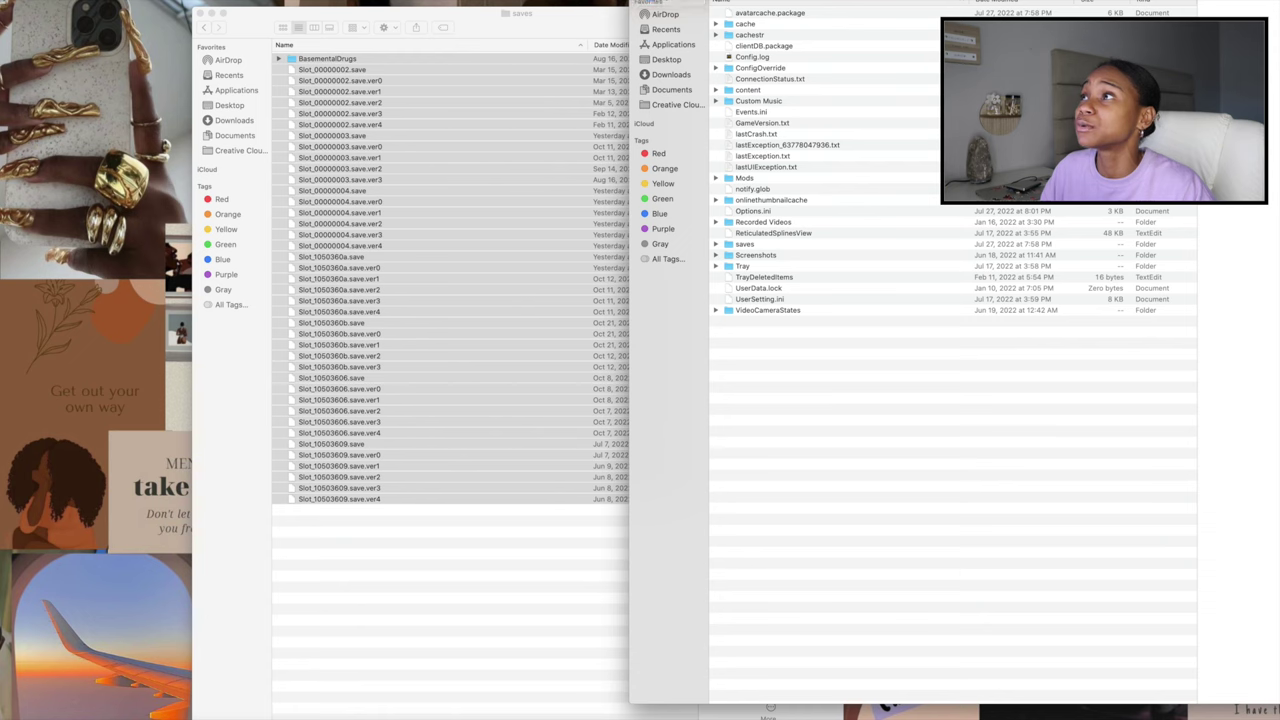
key(super+[)
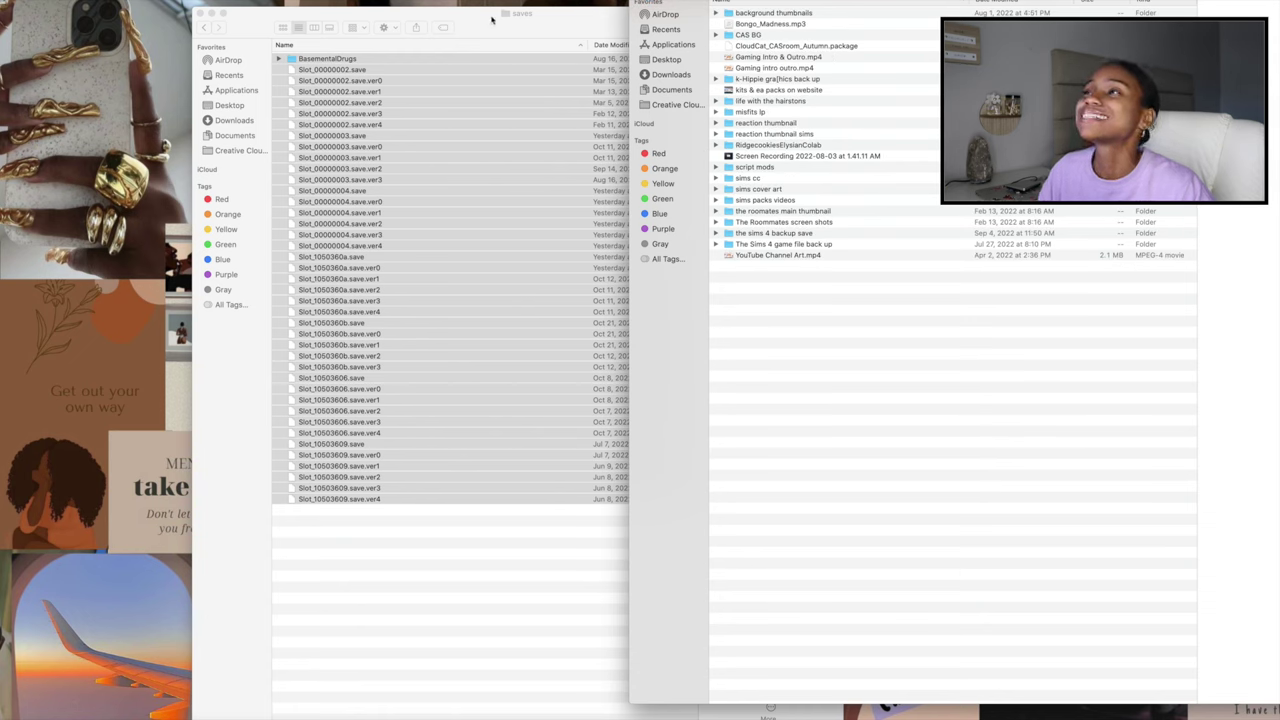
Step: Close the saves window and move the remaining backup window to the middle of the desktop
click(200, 14)
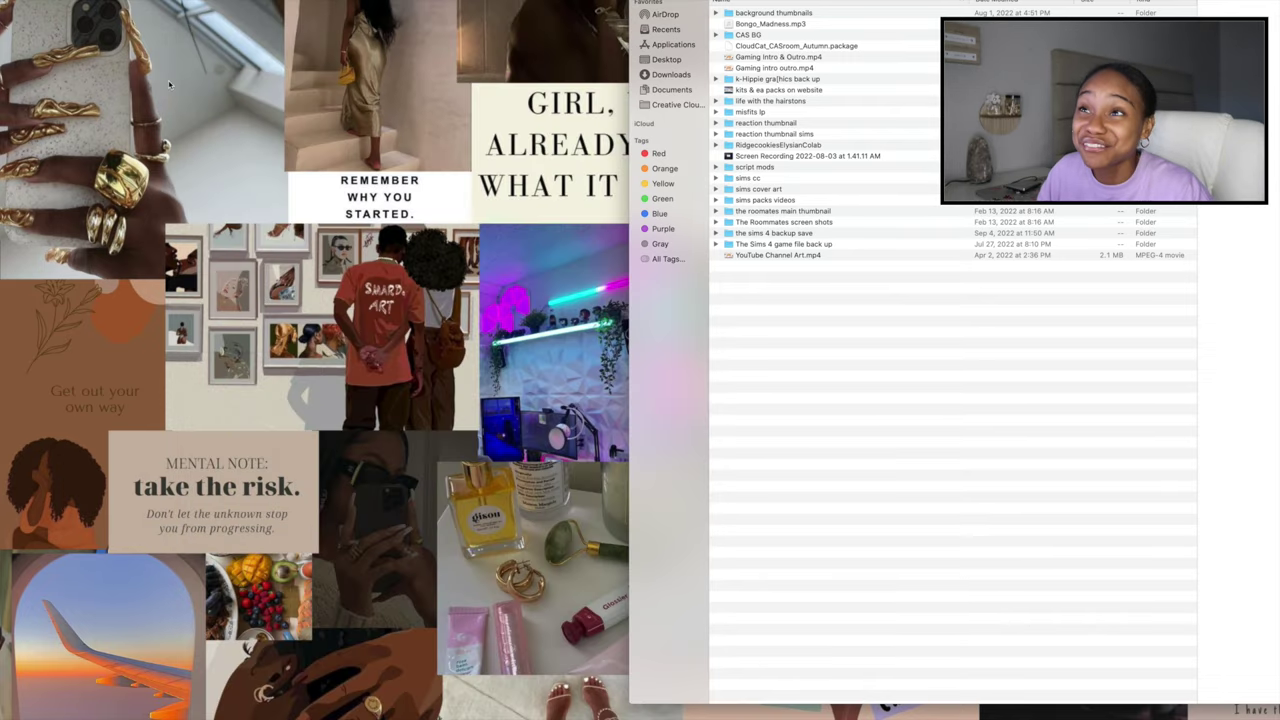
drag(1035, 3, 610, 5)
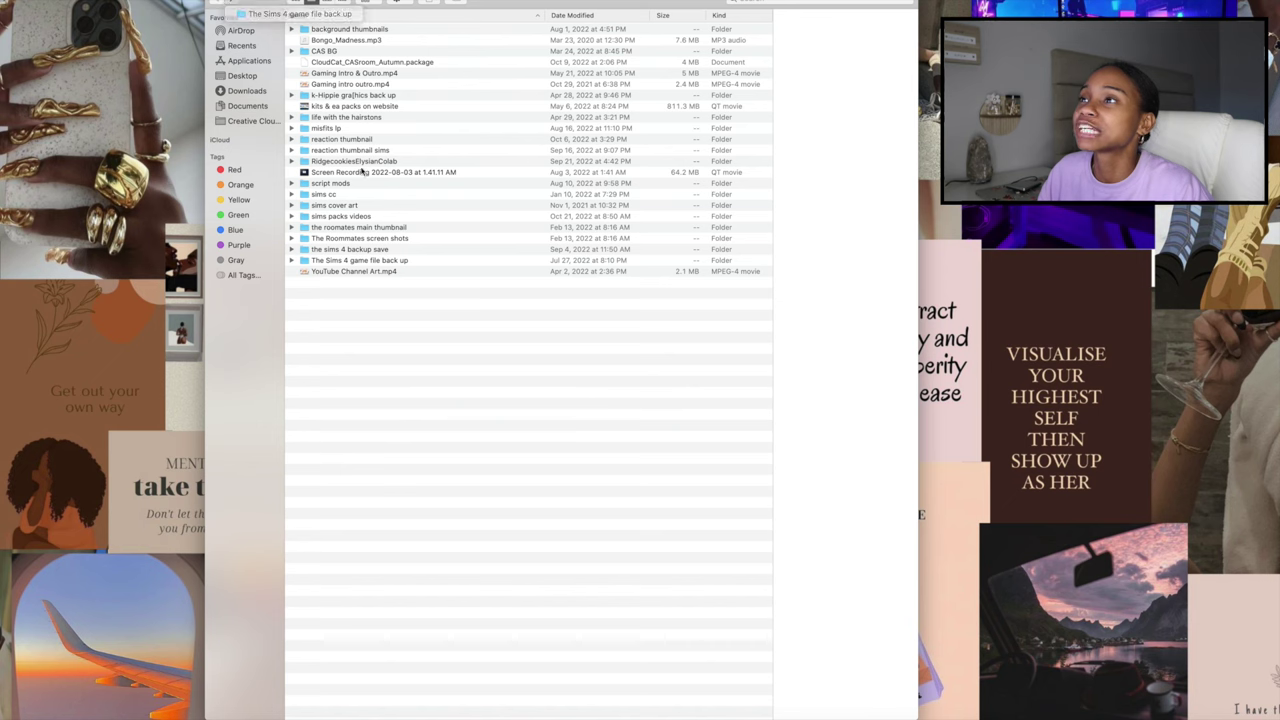
Step: Open "sims cc" and its "sims cc copy" folder, and select the "UI_Cheats_Extension_v1.33 2" folder
double_click(506, 192)
double_click(501, 36)
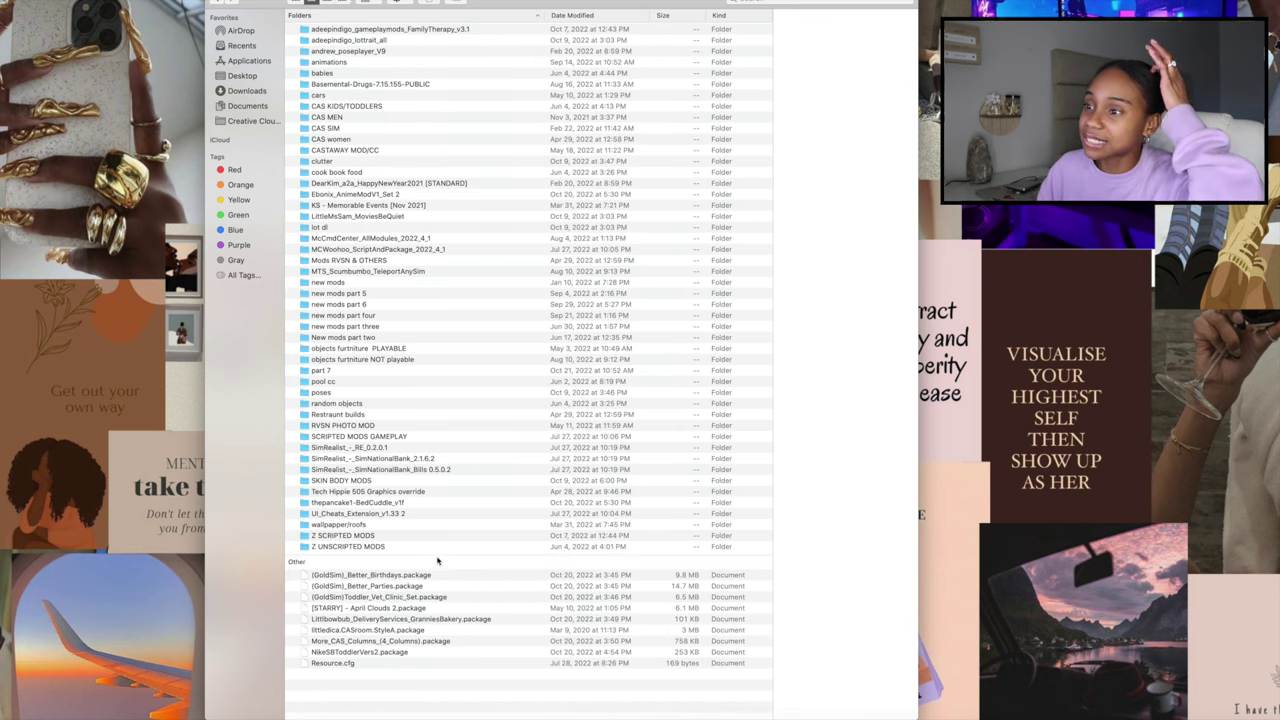
click(370, 524)
click(381, 513)
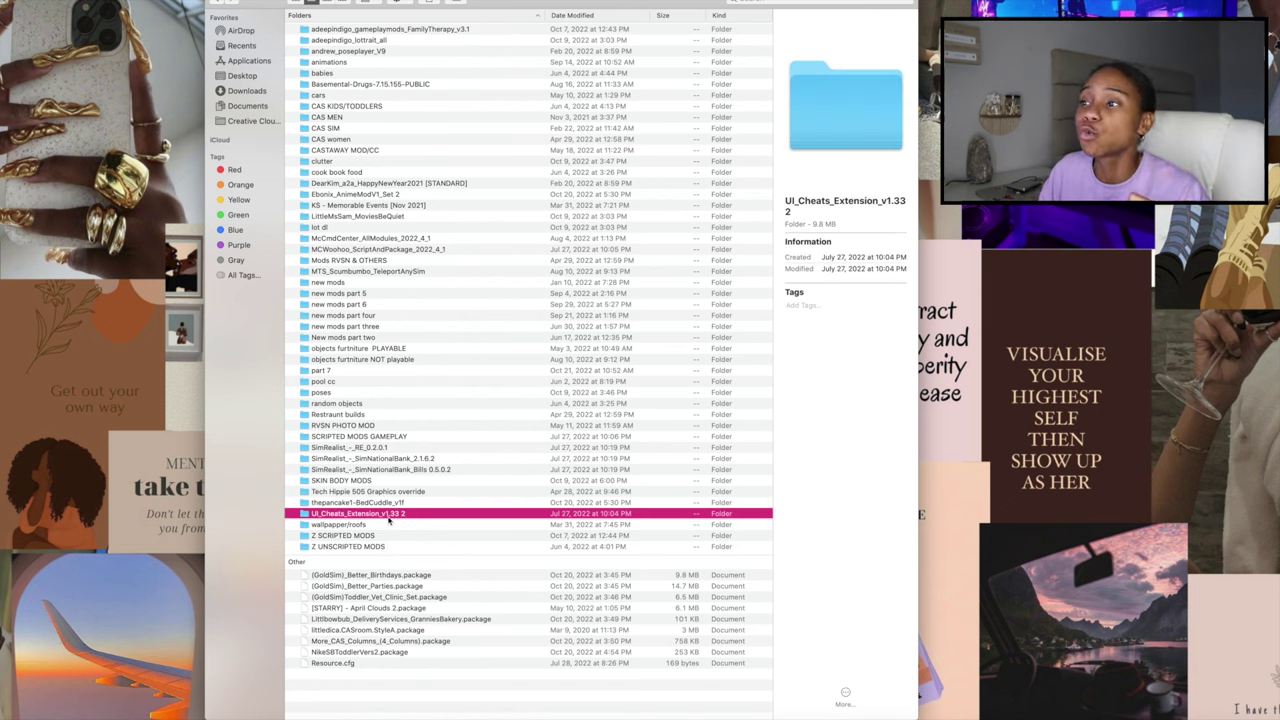
Step: Select the "MCWoohoo_ScriptAndPackage_2022_4_1" folder, followed by the "McCmdCenter_AllModules_2022_4_1" folder
click(413, 252)
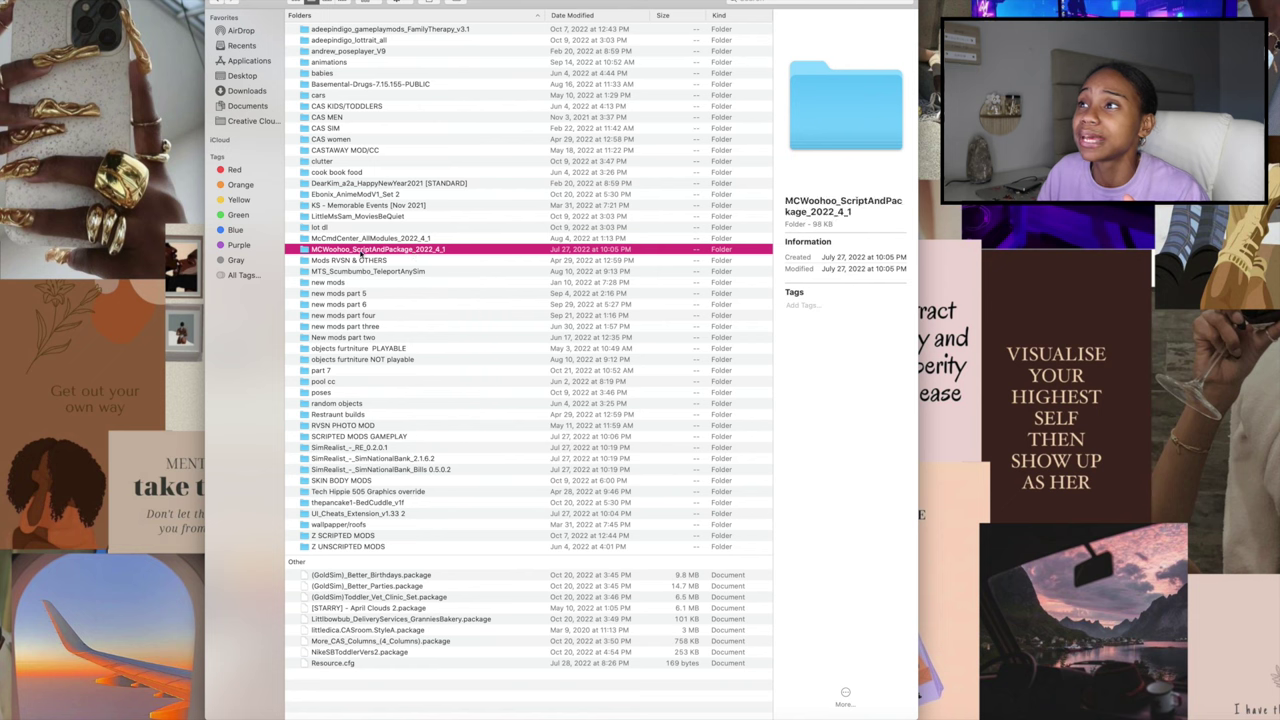
click(328, 239)
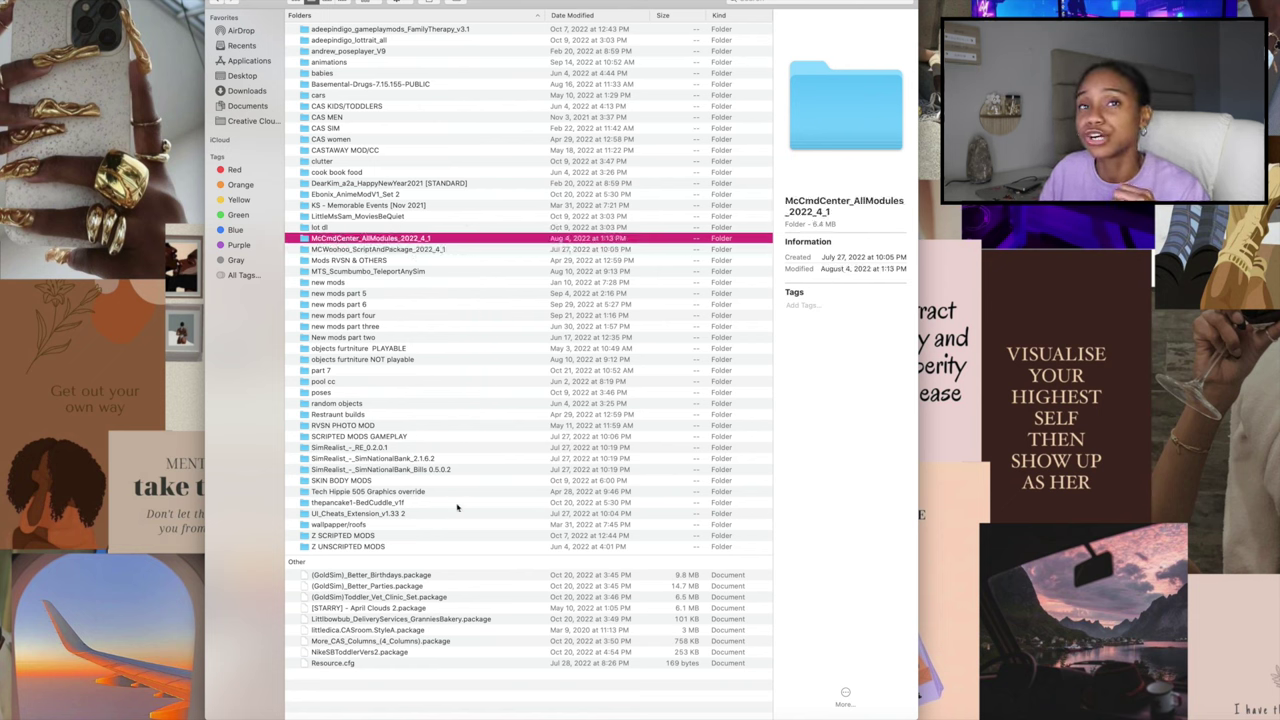
Step: Go through the CAS folders from "CAS SIM" up to "CAS KIDS/TODDLERS" and open the "CAS MEN" folder
click(346, 129)
key(Up)
key(Up)
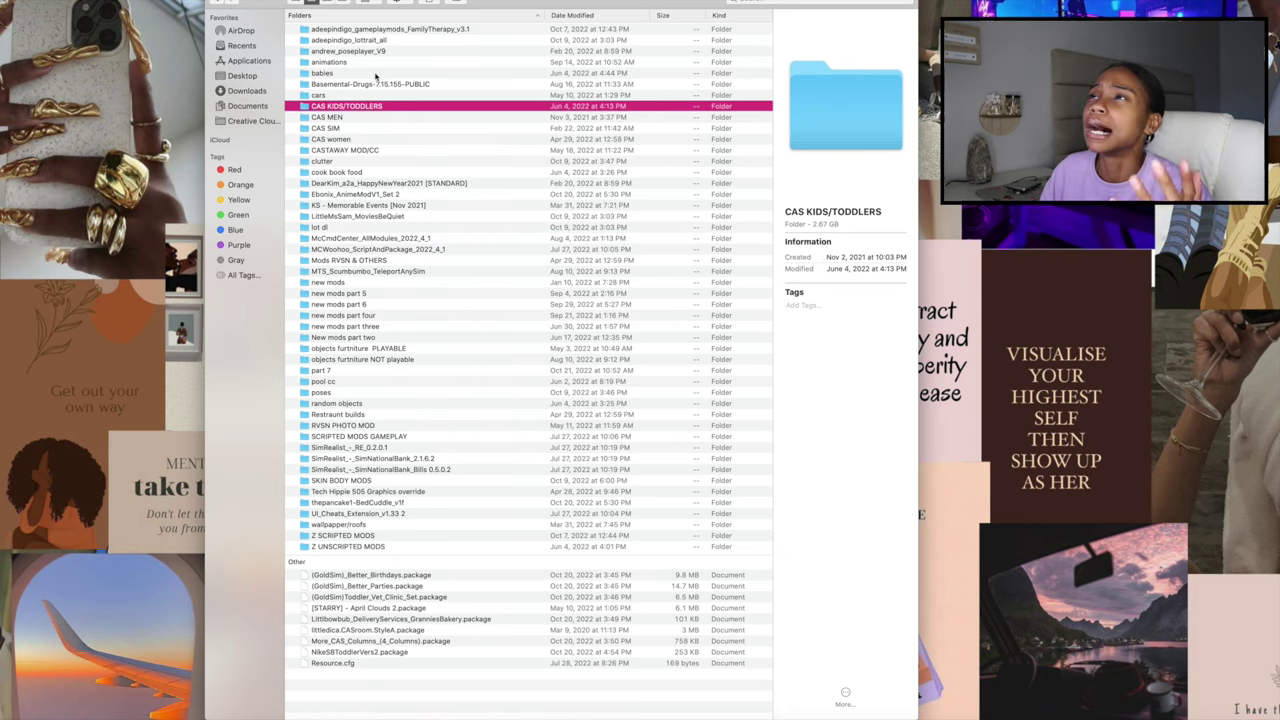
click(381, 119)
double_click(381, 119)
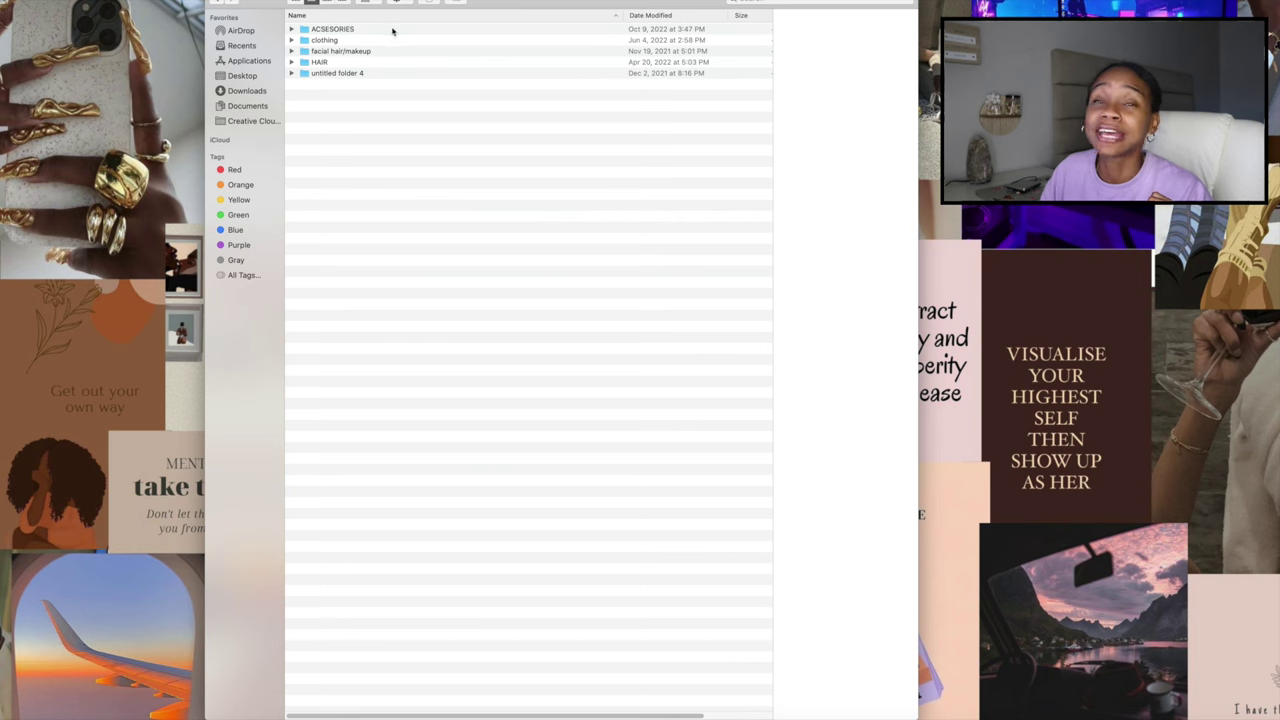
Step: View the contents of the "HAIR" and "facial hair/makeup" subfolders of "CAS MEN", returning to the parent folder after each
click(351, 63)
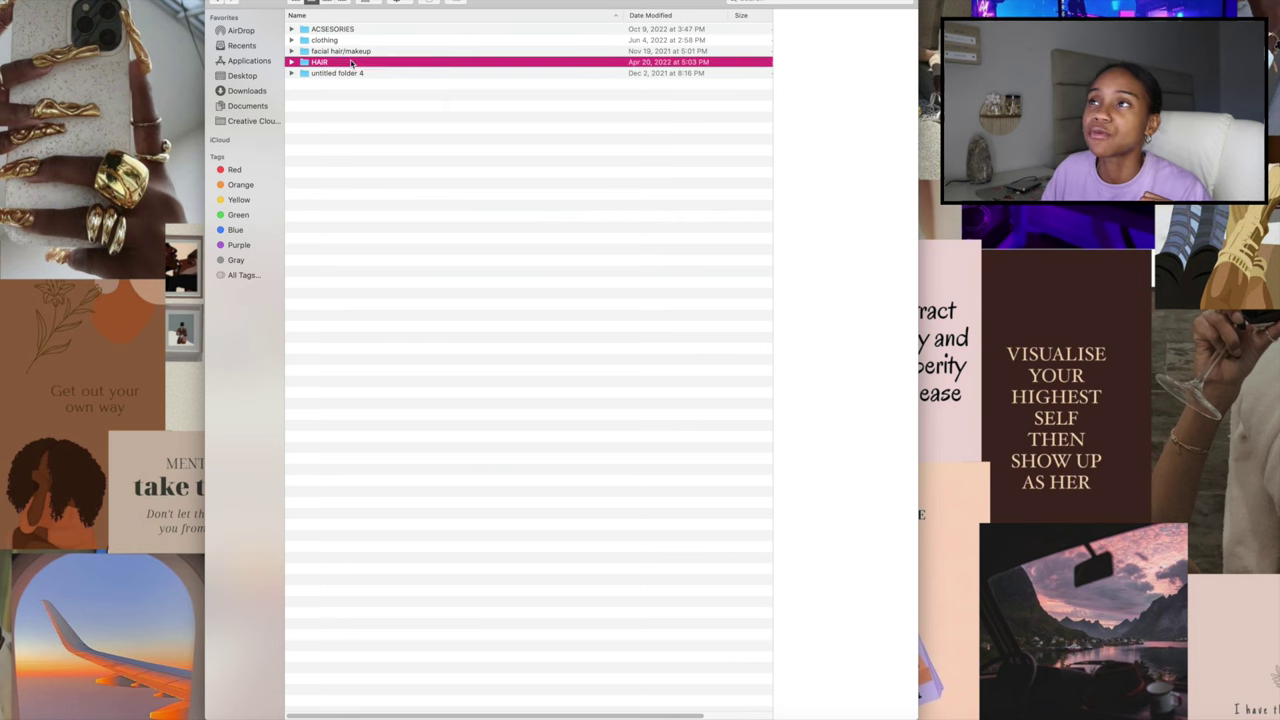
double_click(351, 63)
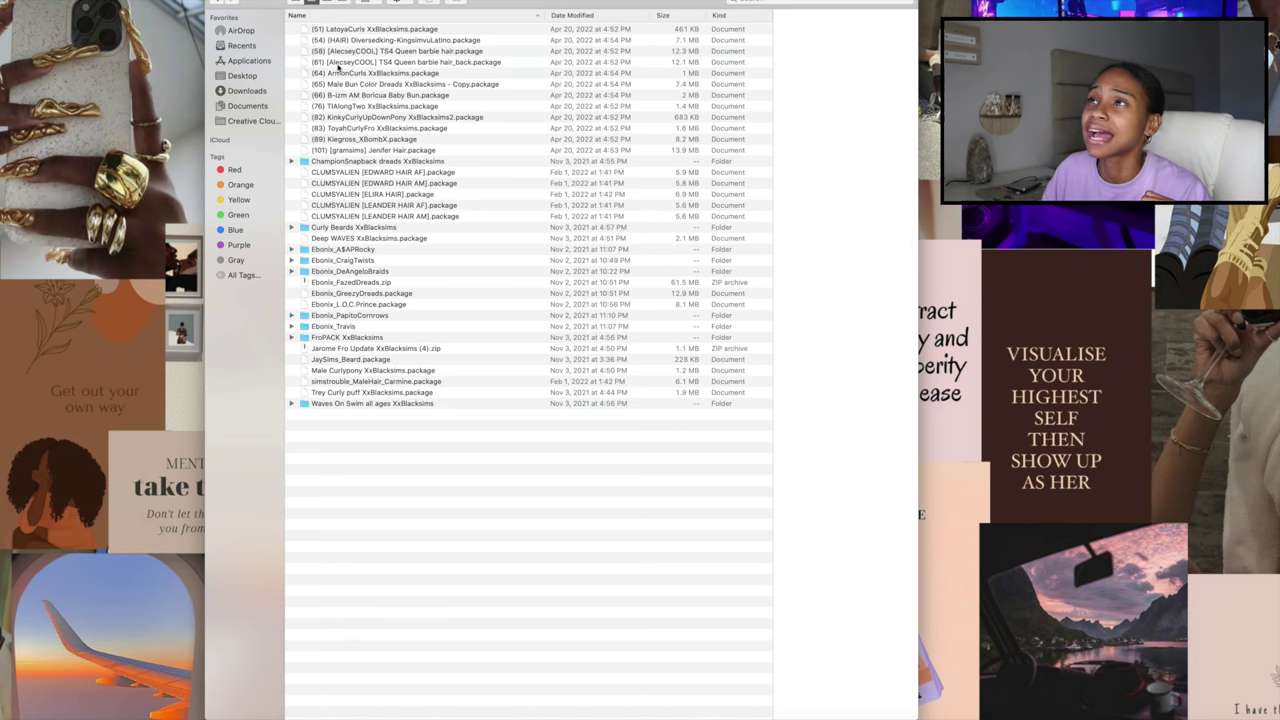
click(226, 4)
click(374, 51)
double_click(374, 51)
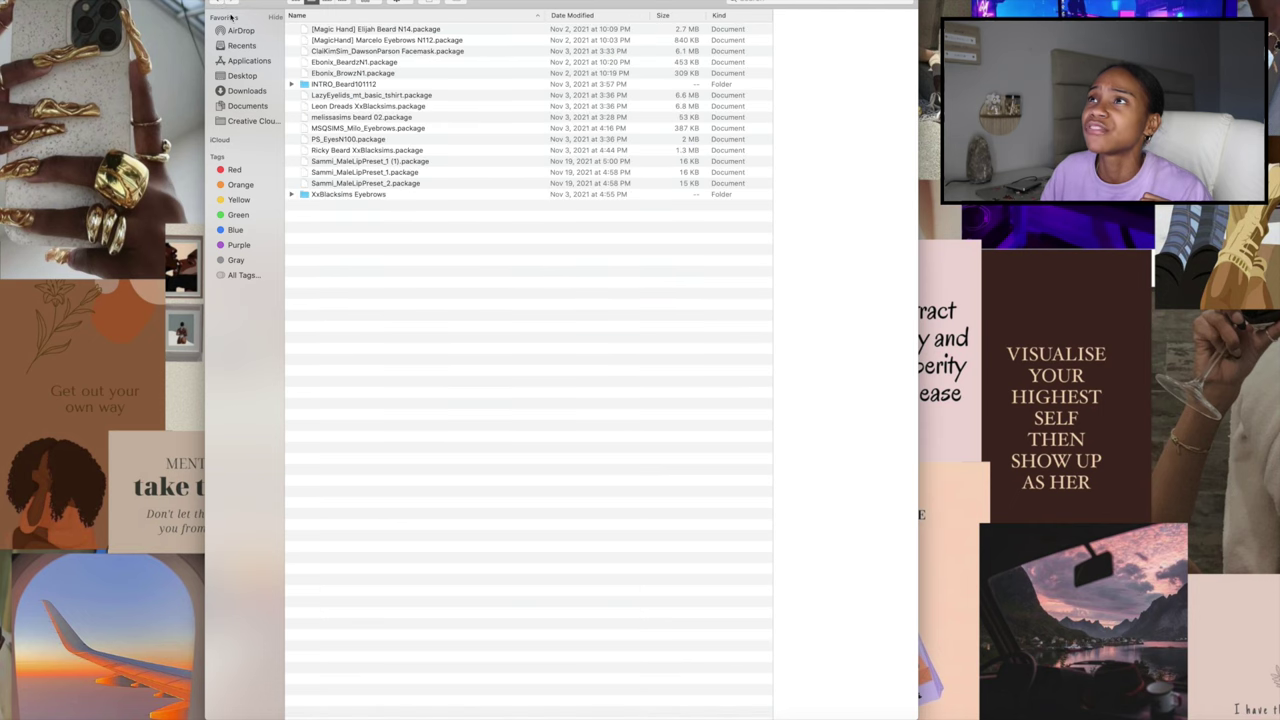
click(216, 3)
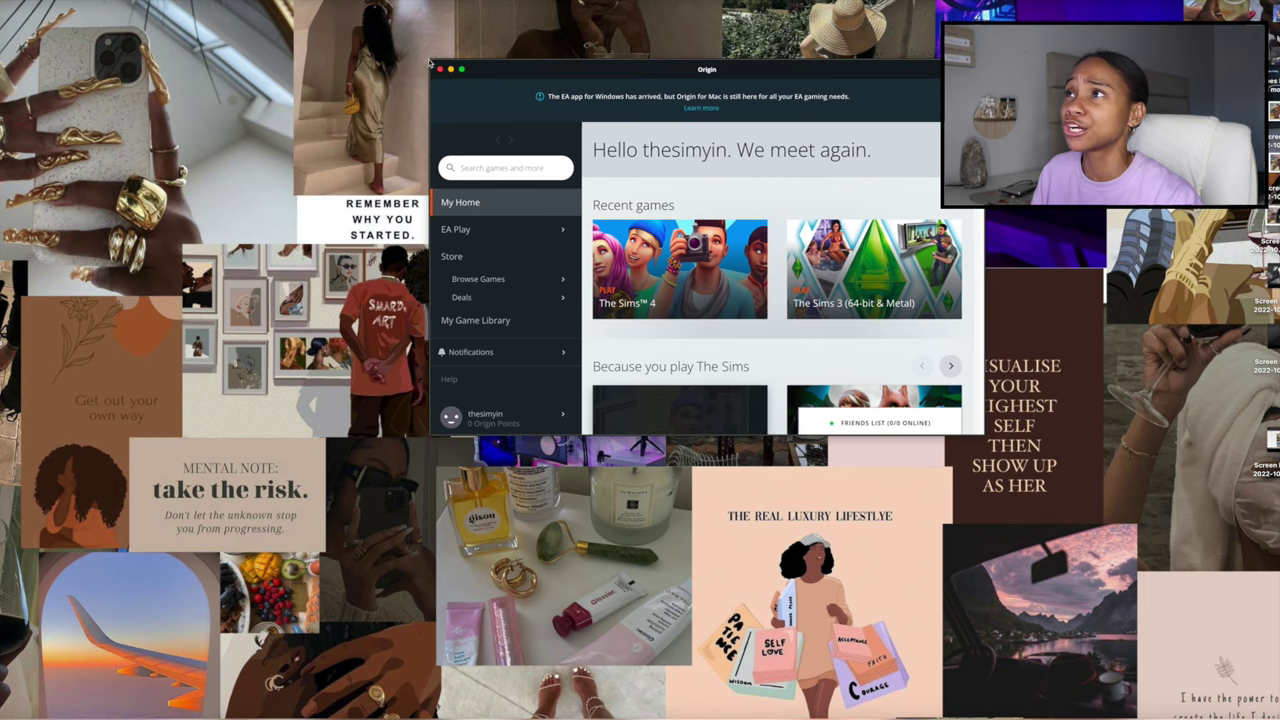
Step: Enlarge the Origin window to cover most of the desktop and look through its home page
drag(434, 62, 69, 2)
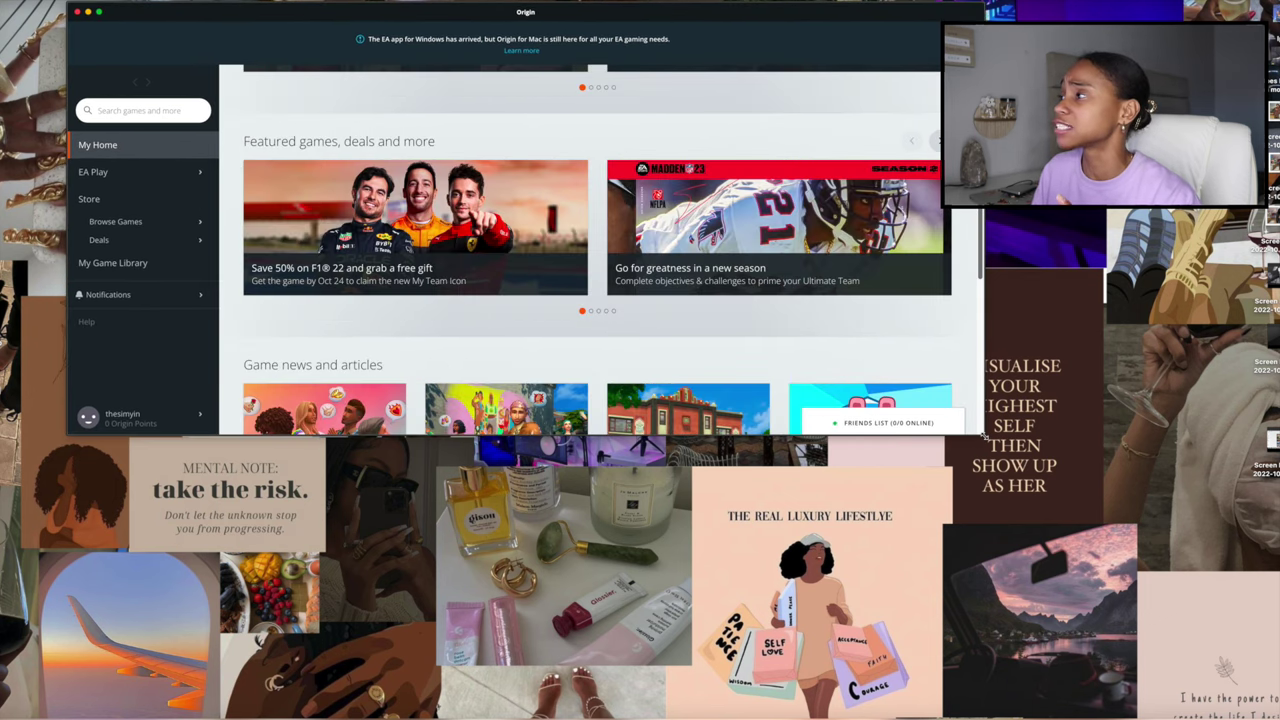
drag(982, 436, 1249, 644)
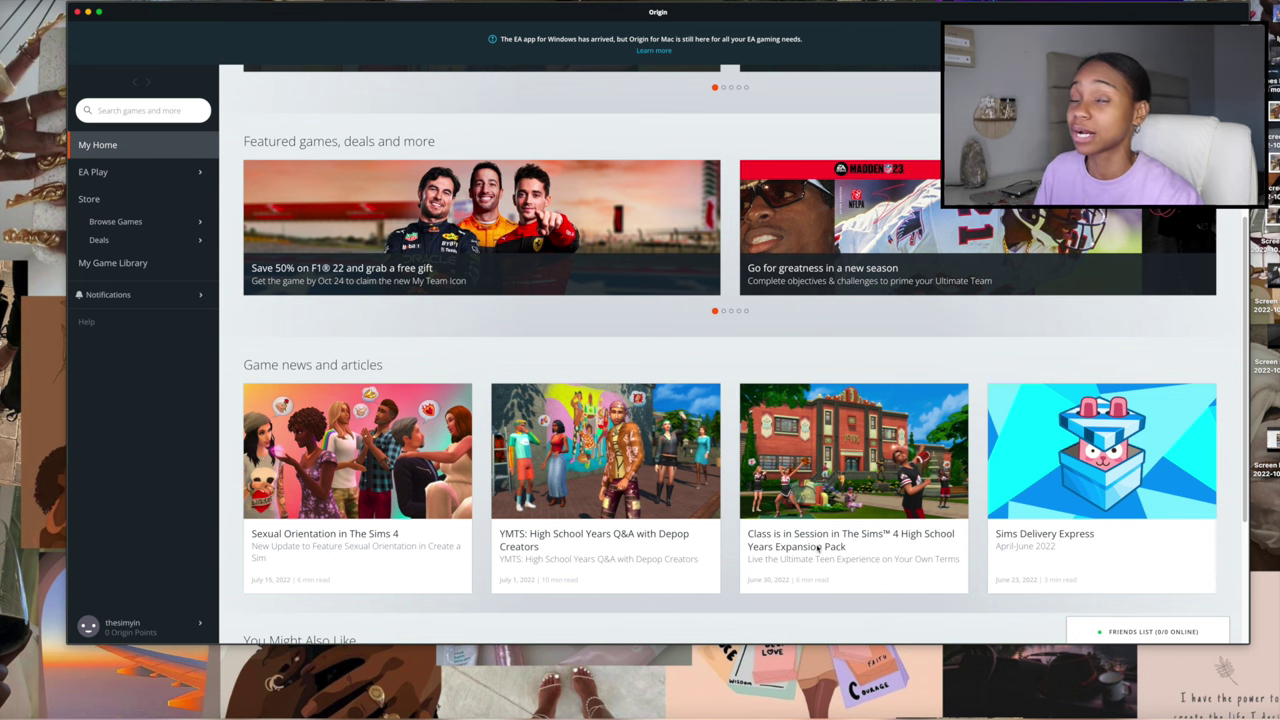
scroll(730, 354, up, 3)
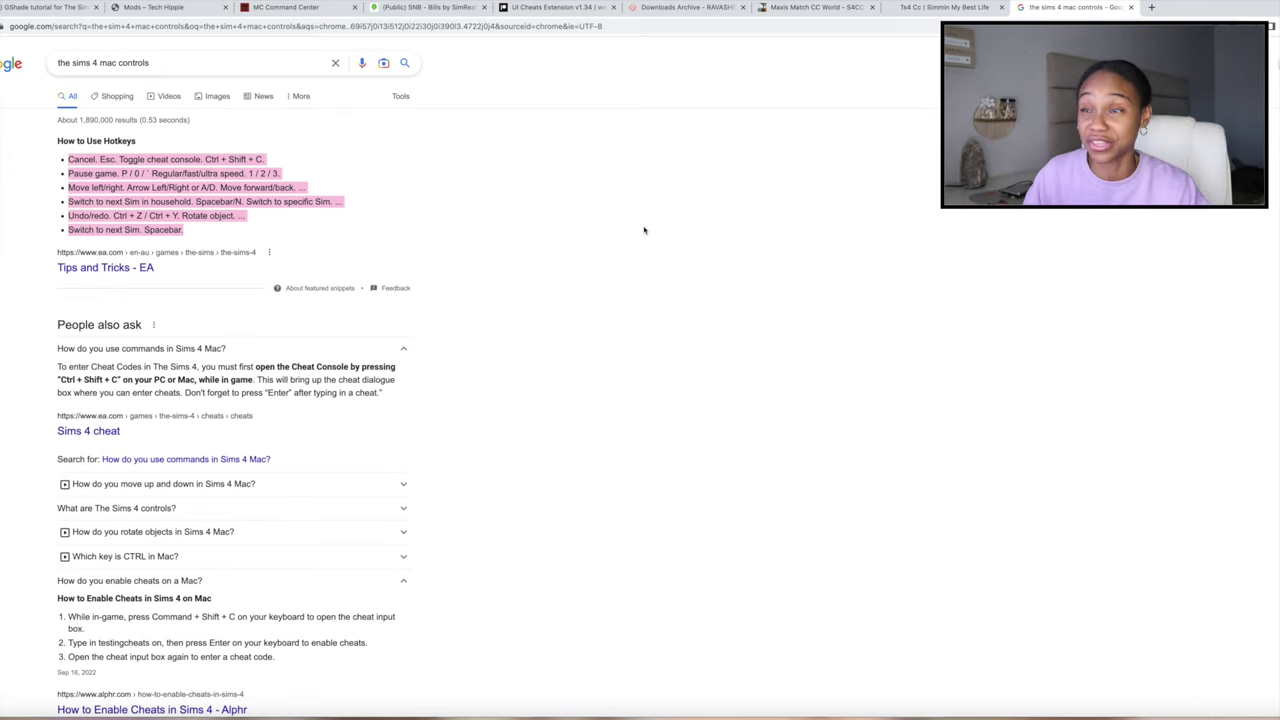
Step: In Chrome, clear the text selection over the hotkeys list in the results for "the sims 4 mac controls"
click(644, 230)
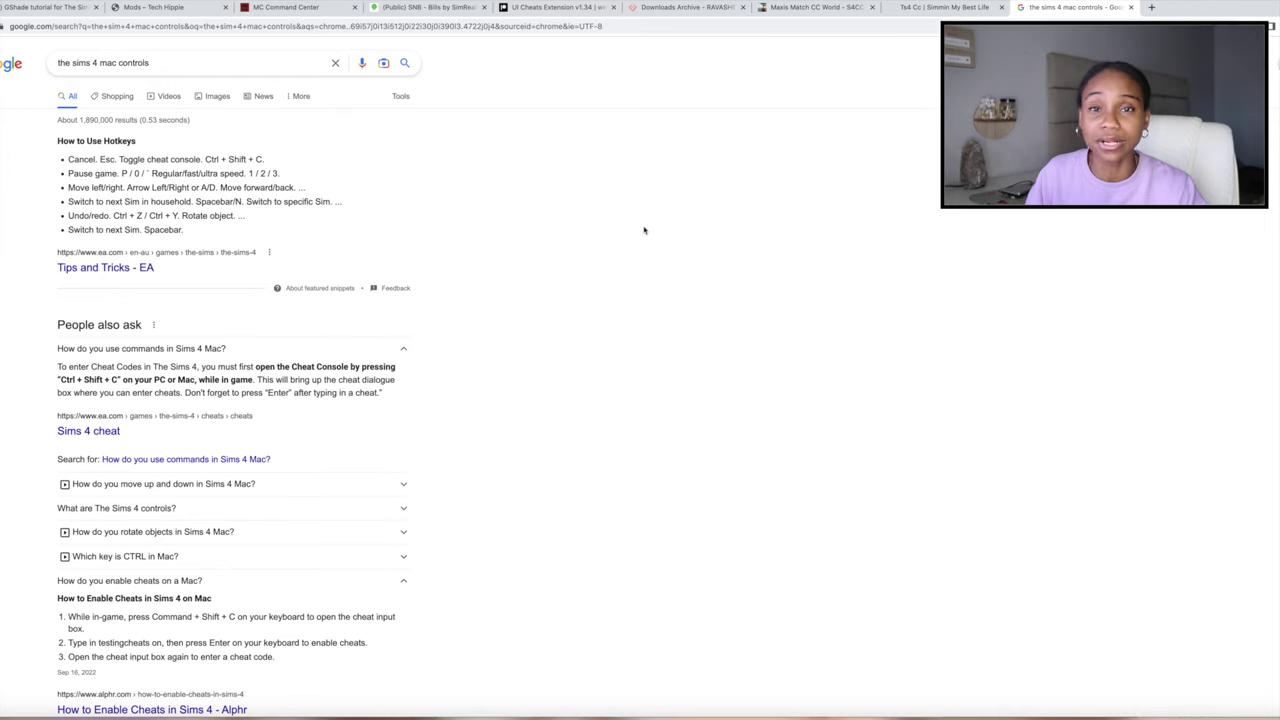